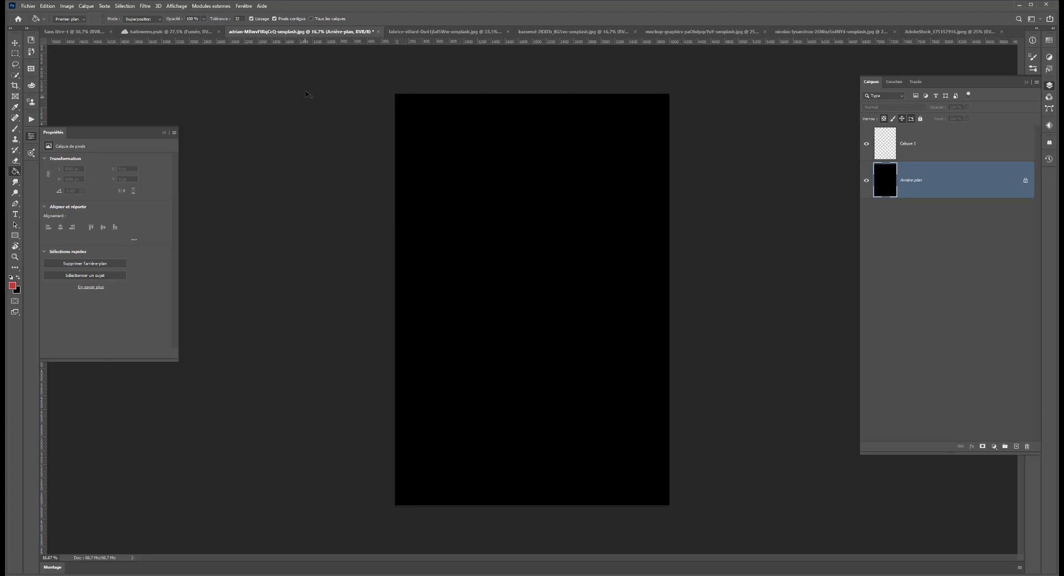
- Undo the last change in the black-filled document and look through the other open photos
key("ctrl+z")
left_click(434, 31)
left_click(601, 31)
left_click(690, 32)
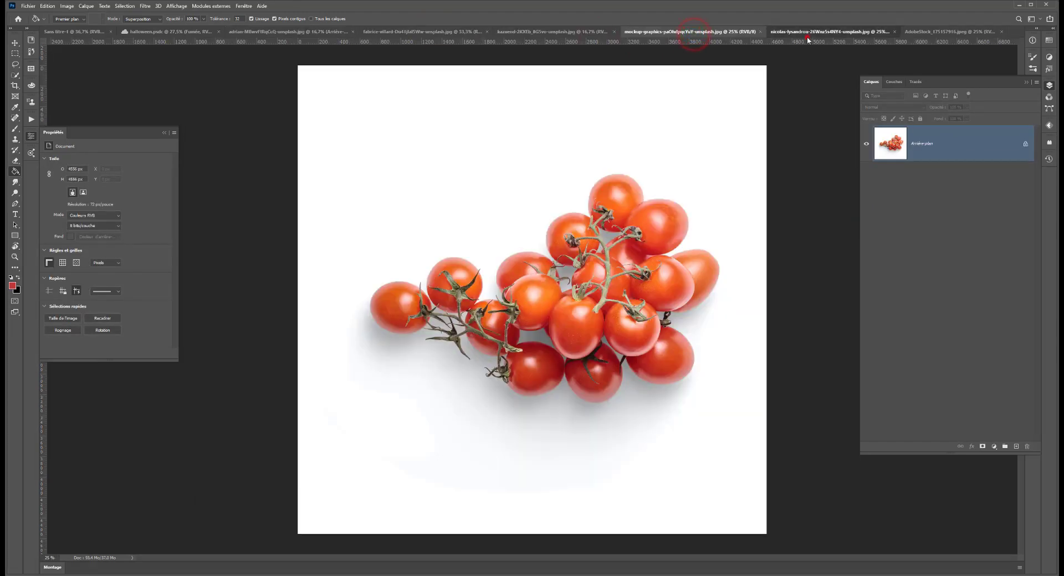
- Paste the snowy mountain photo as a new layer in the man's portrait document and move it over the face
left_click(807, 33)
left_click(949, 32)
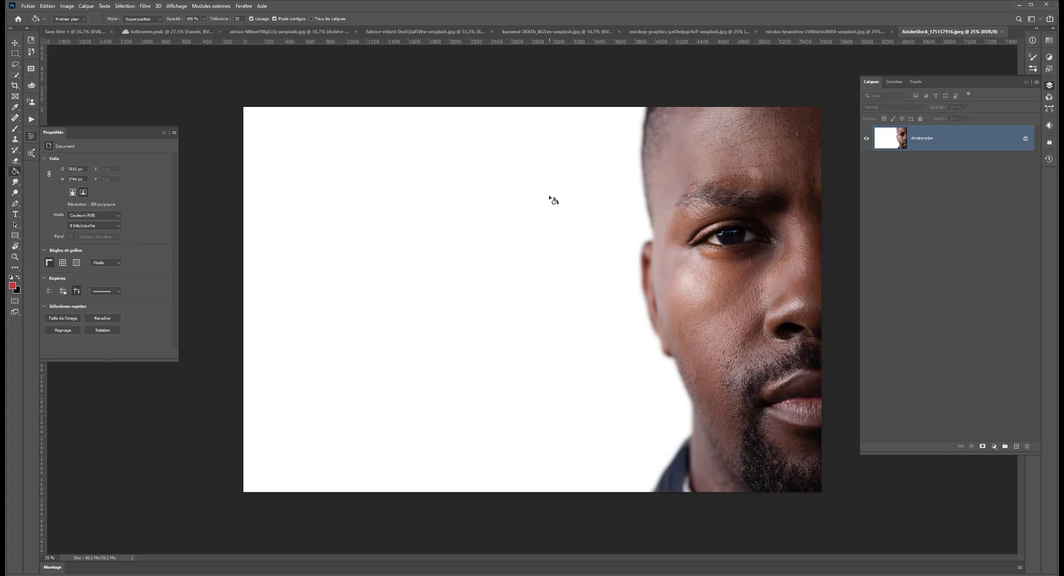
key("ctrl+v")
left_click(15, 42)
left_click_drag(433, 278, 525, 243)
- Flip the mountain layer horizontally with Free Transform
key("ctrl")
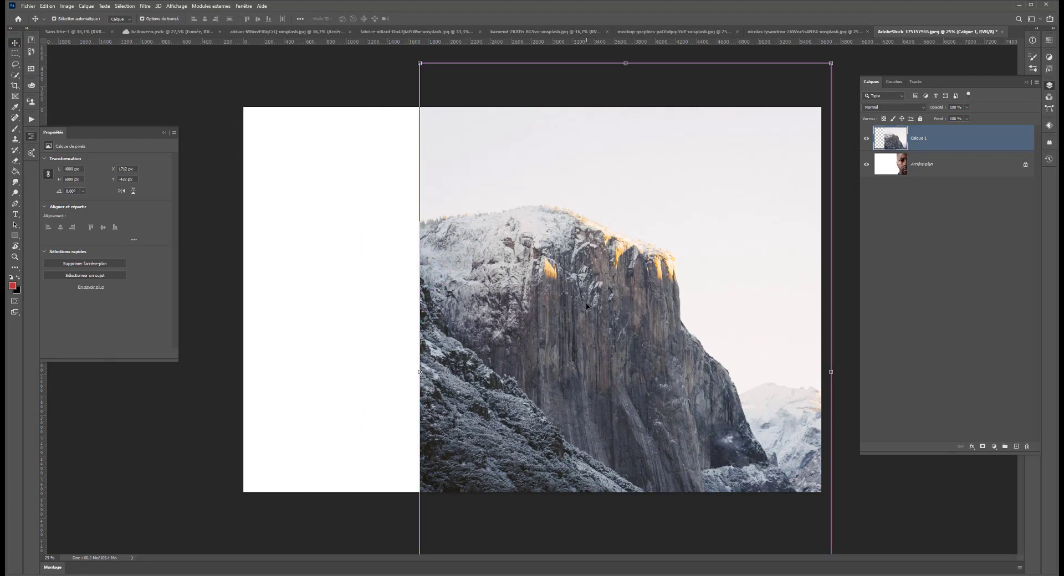
key("ctrl+t")
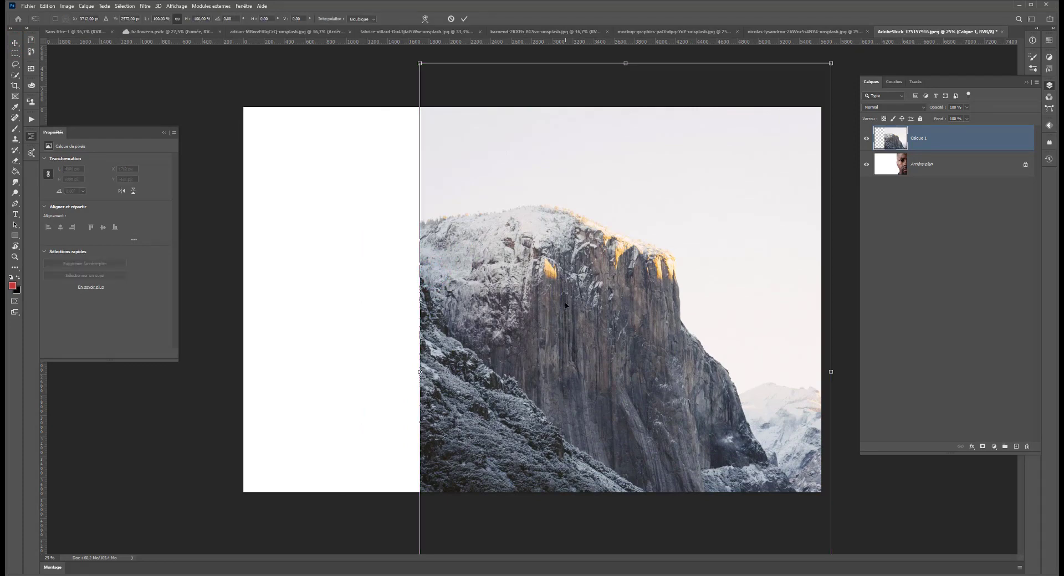
right_click(564, 344)
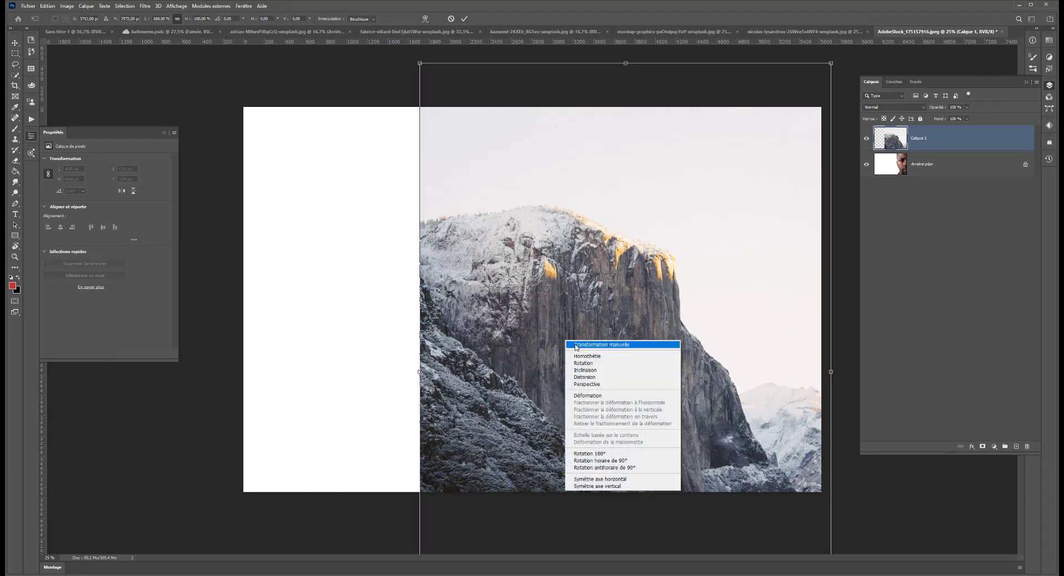
left_click(592, 480)
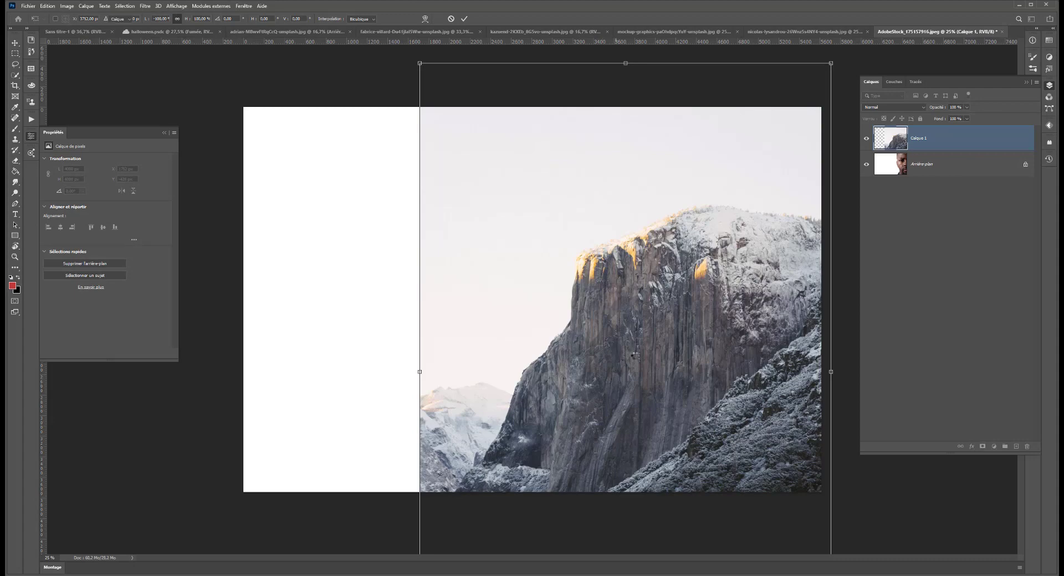
key("Return")
- Set the mountain layer's blend mode to Superposition and shift it up and to the right over the man's face
left_click(885, 108)
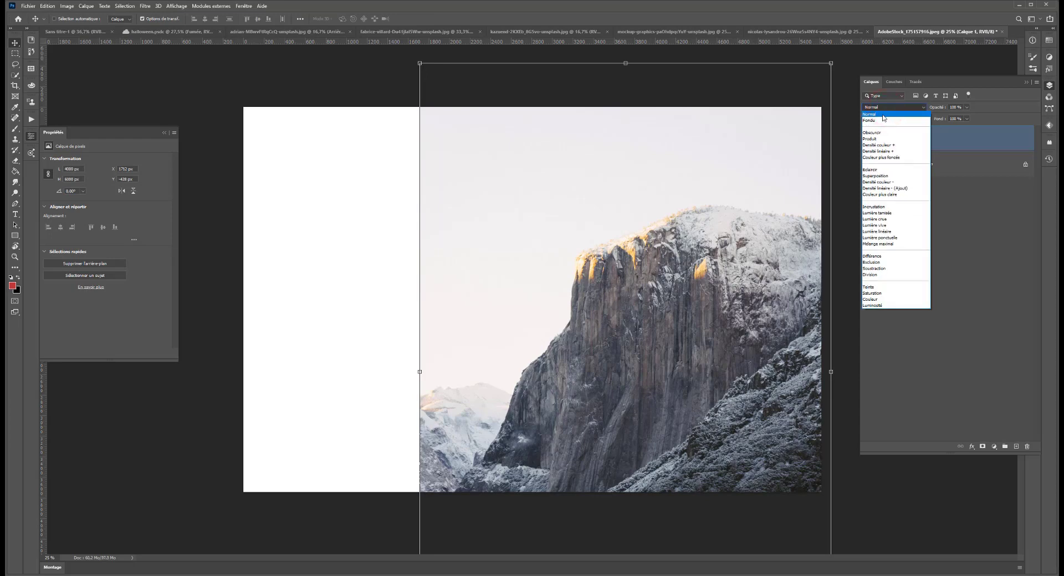
left_click(878, 176)
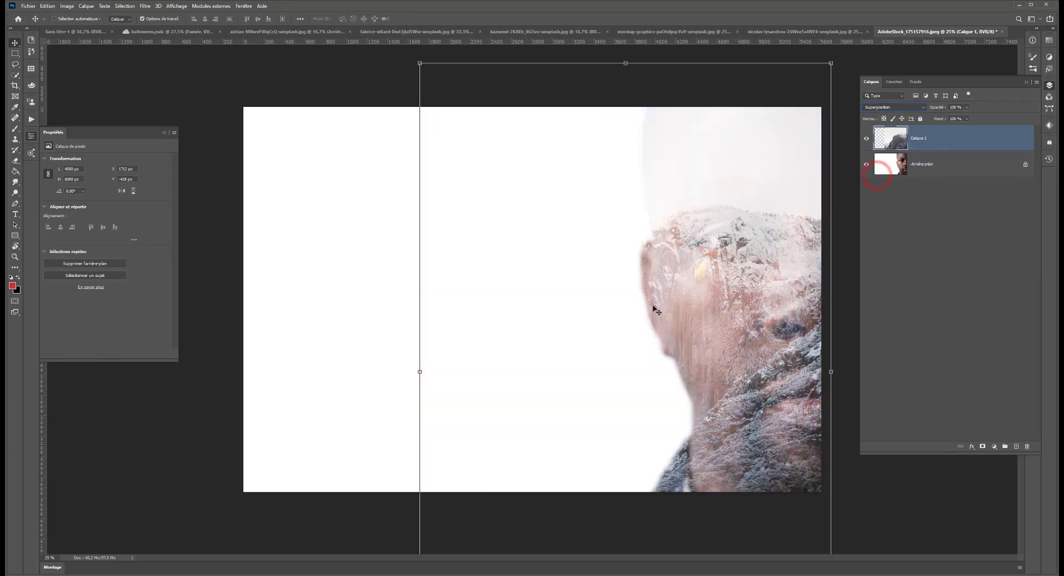
left_click_drag(713, 323, 743, 277)
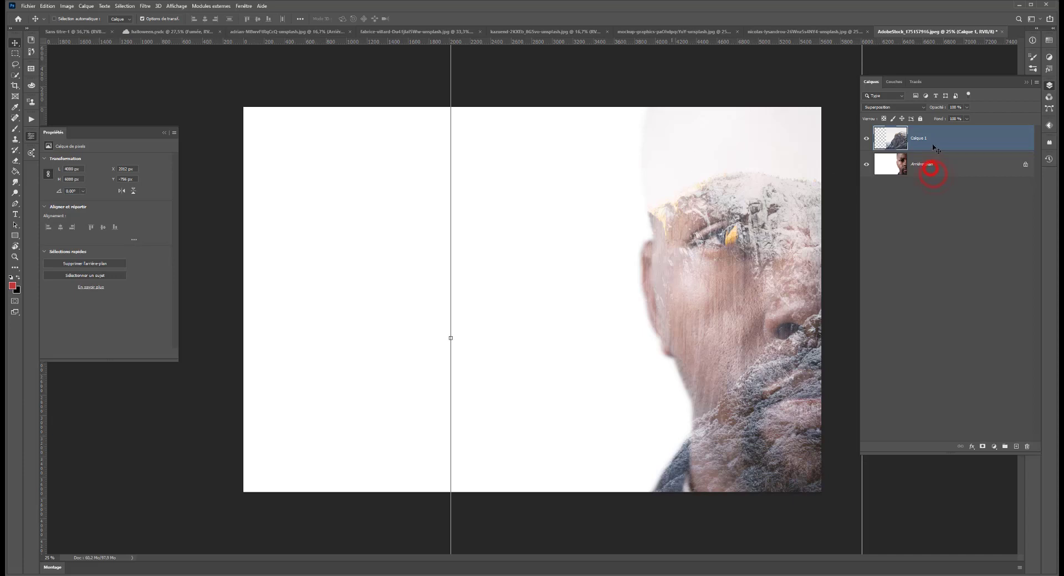
- Convert the locked Arrière-plan portrait into a regular layer and reselect the mountain layer
double_click(924, 164)
key("Return")
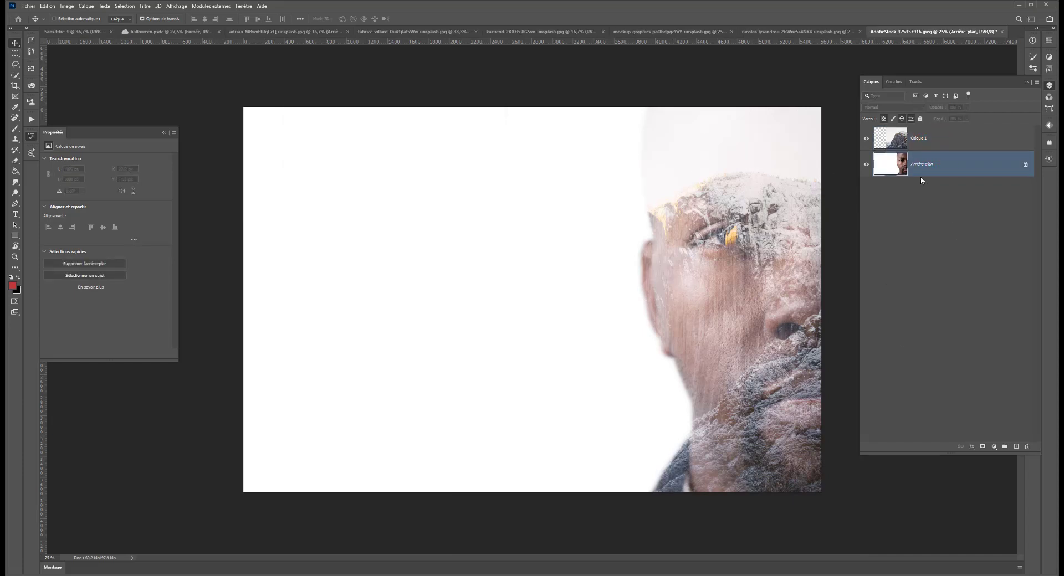
left_click(935, 146)
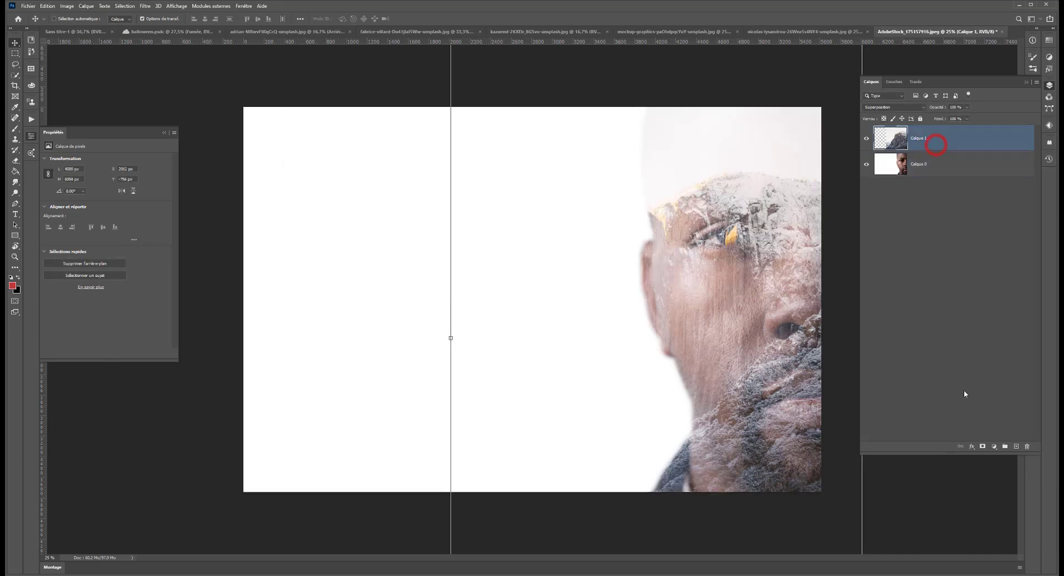
left_click(983, 447)
left_click(994, 447)
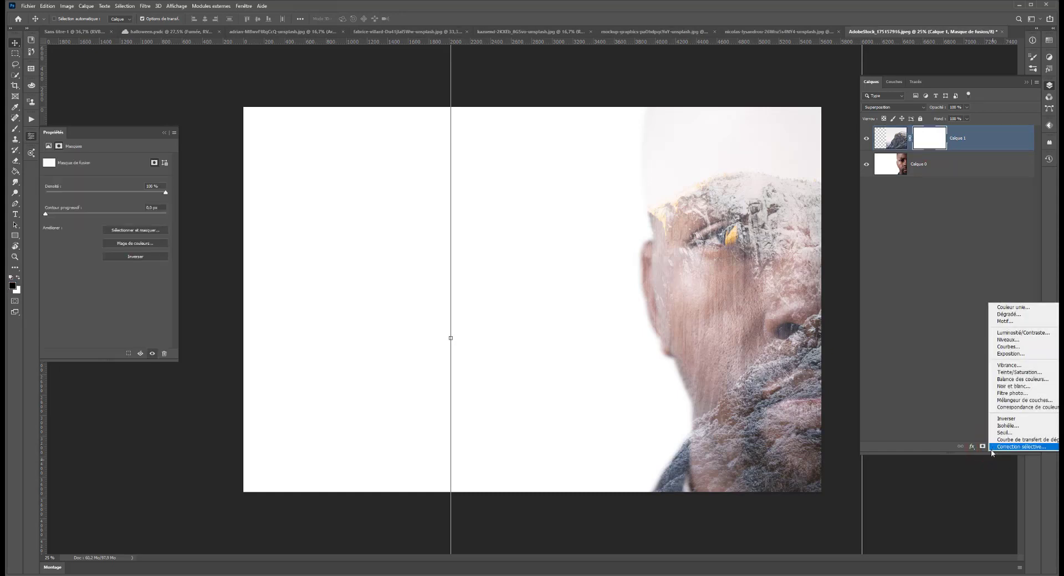
left_click(936, 383)
key("ctrl+z")
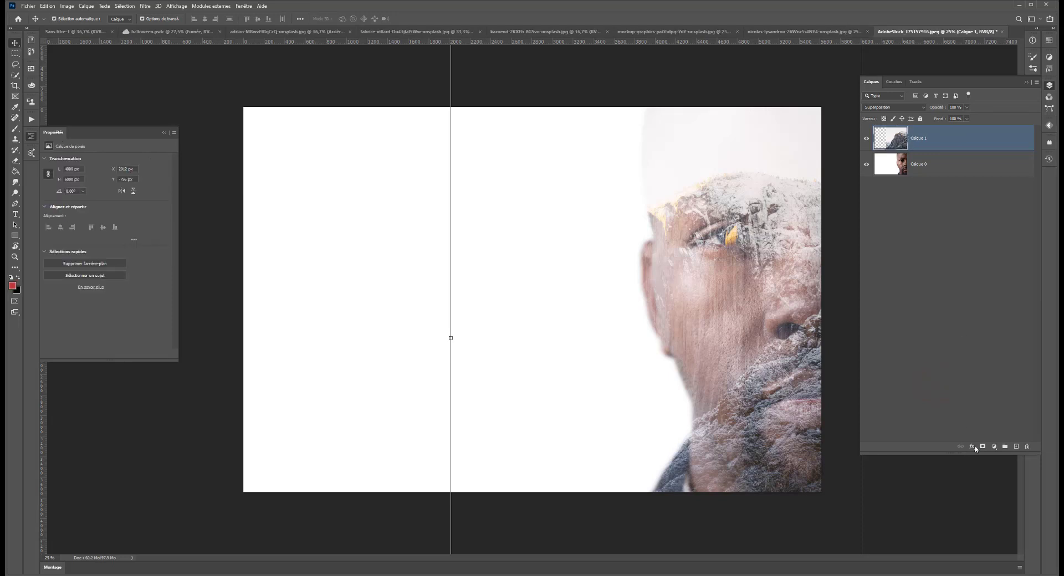
- Add a Levels adjustment clipped to the mountain layer and set its white input level to about 242
left_click(995, 447)
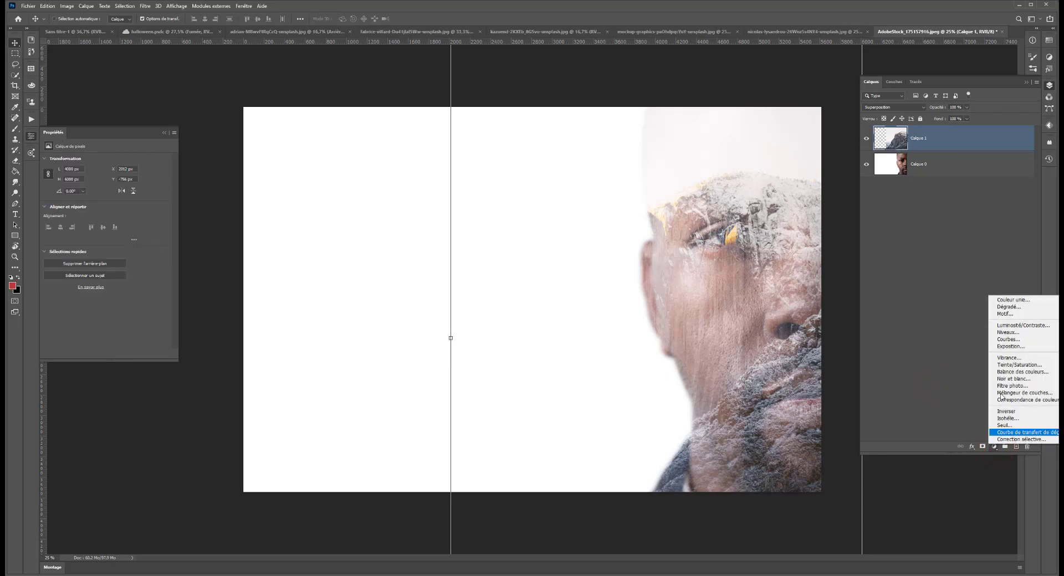
left_click(1007, 333)
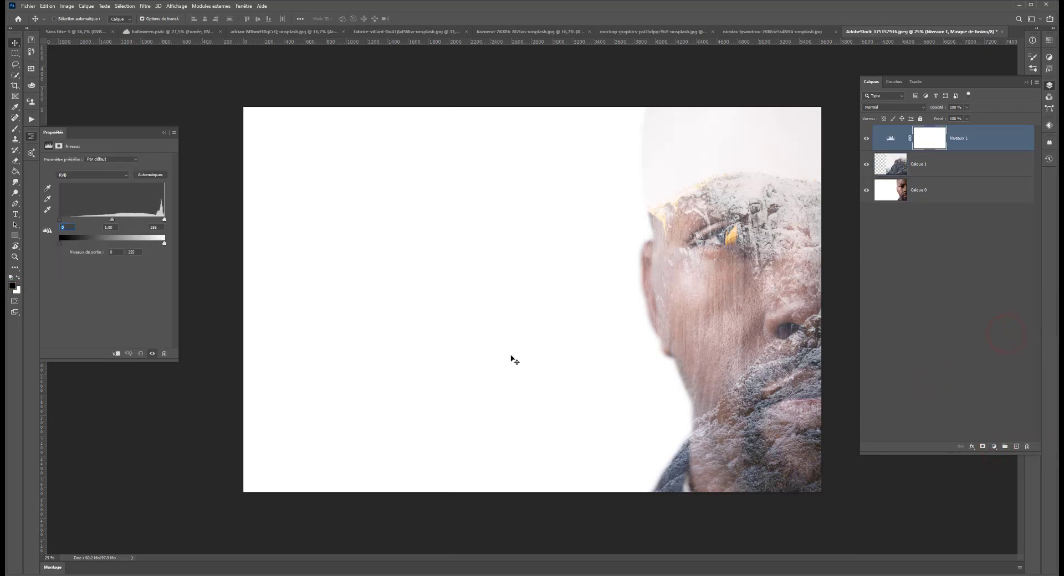
left_click(117, 354)
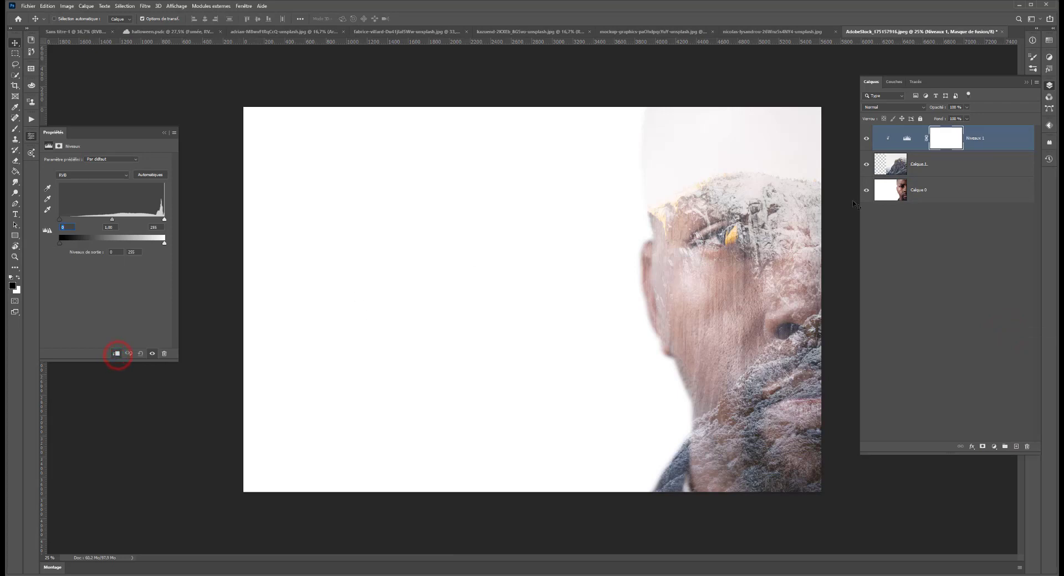
left_click_drag(165, 220, 149, 219)
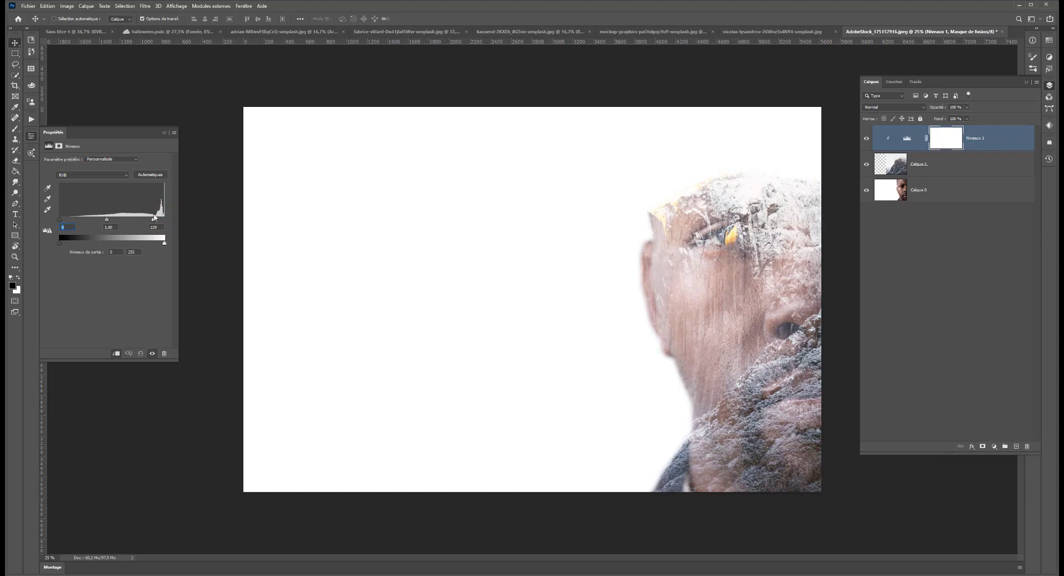
left_click_drag(157, 221, 159, 220)
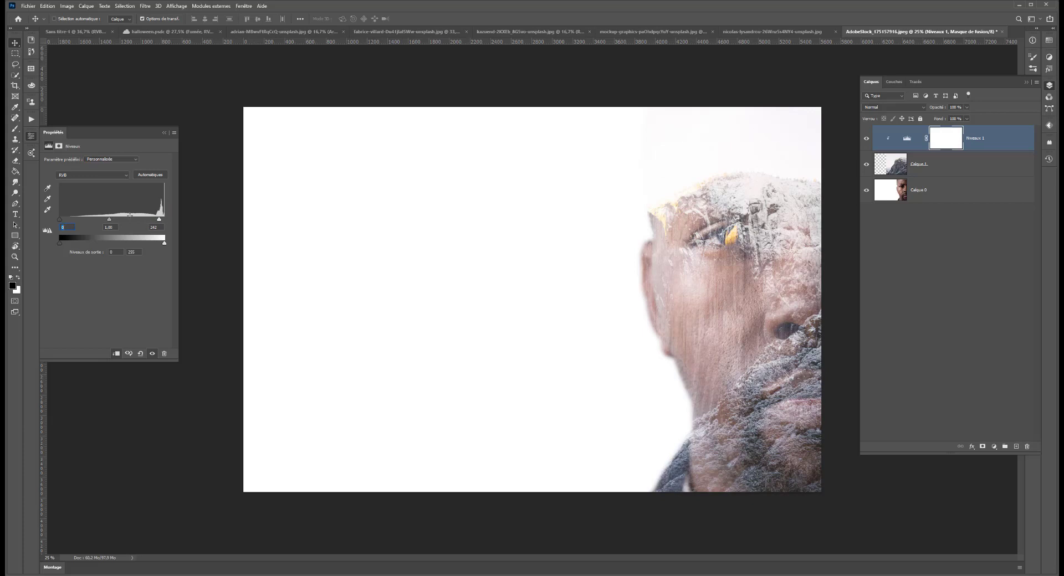
- Select the mountain layer and move it farther right across the man's face
left_click(920, 164)
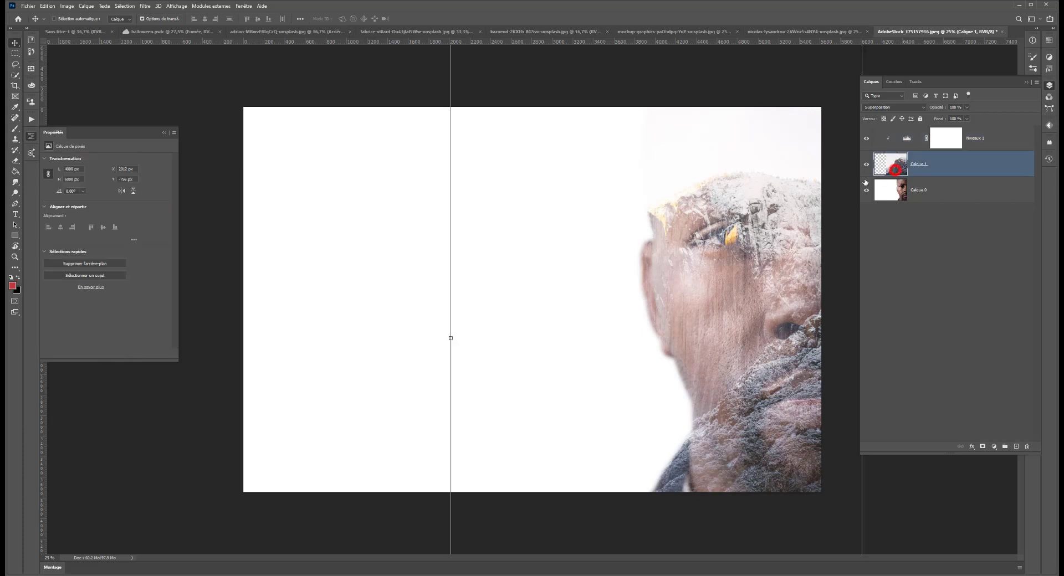
left_click_drag(755, 233, 779, 248)
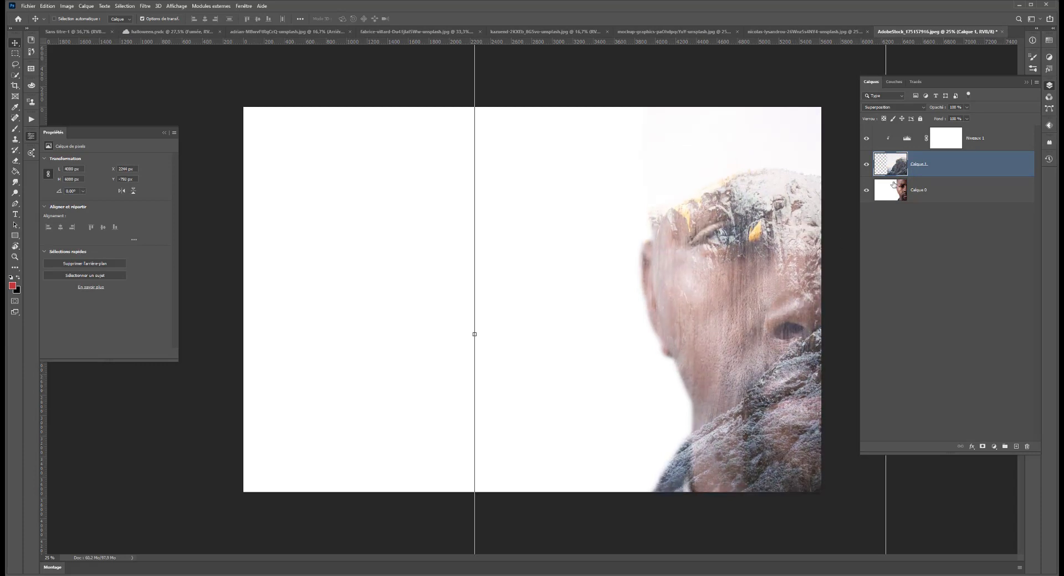
- Try to reveal the man's eye by painting black on the Levels mask with the Brush
left_click(942, 145)
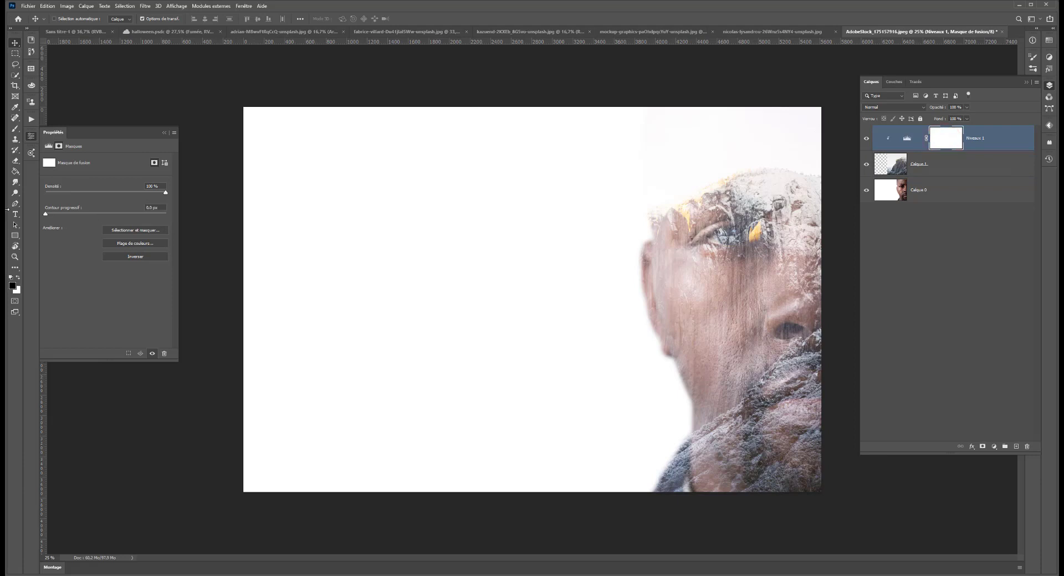
left_click(15, 129)
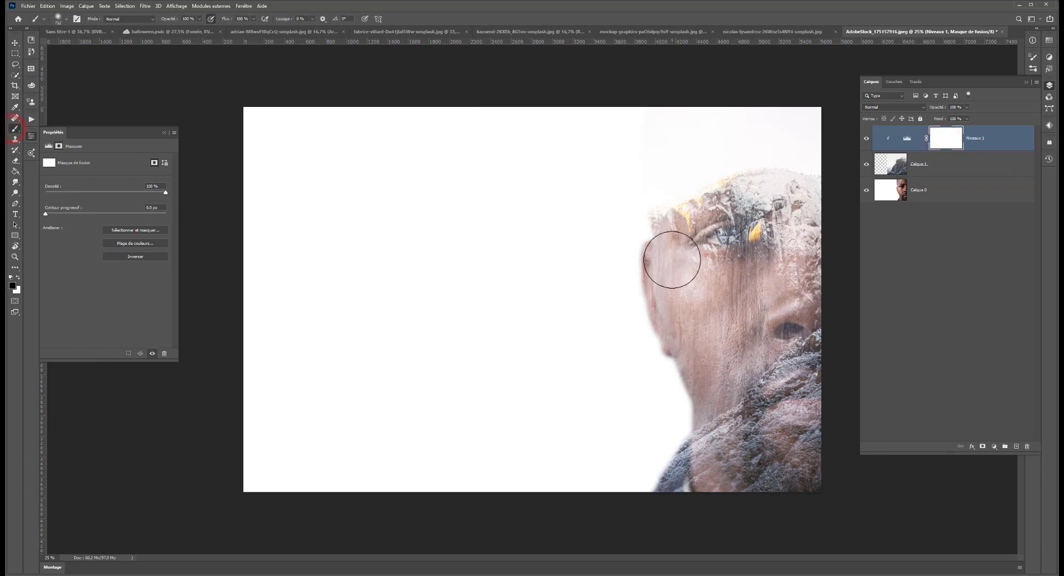
left_click_drag(717, 253, 699, 252)
mouse_move(733, 237)
left_mouse_down()
mouse_move(714, 234)
mouse_move(715, 244)
left_mouse_up()
- Add a layer mask to the mountain layer, try painting out the eye at 100 % opacity, and undo the stroke
left_click(924, 169)
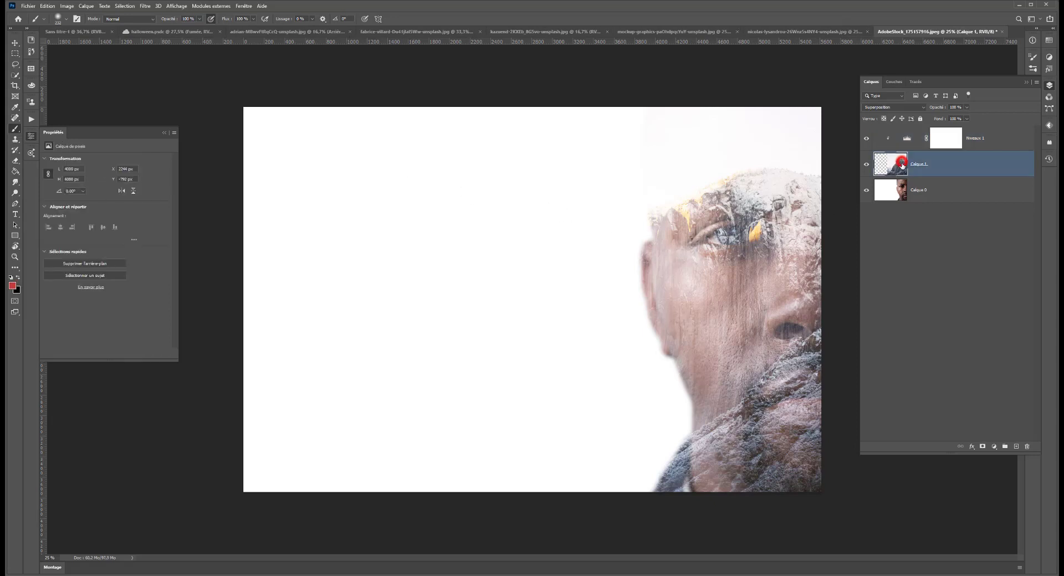
left_click(982, 448)
mouse_move(733, 239)
left_mouse_down()
mouse_move(712, 239)
mouse_move(754, 234)
mouse_move(743, 234)
left_mouse_up()
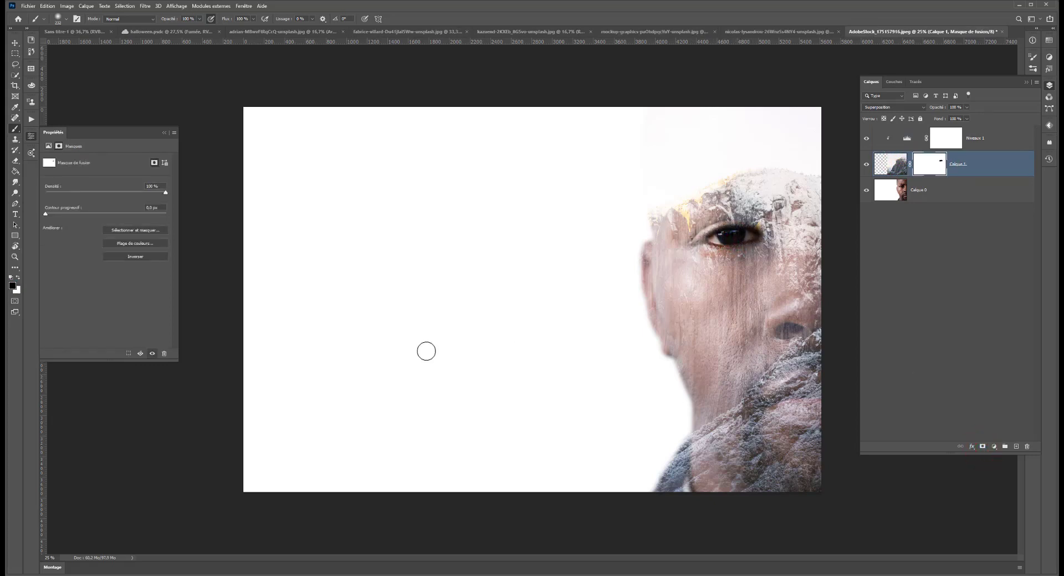
key("ctrl+z")
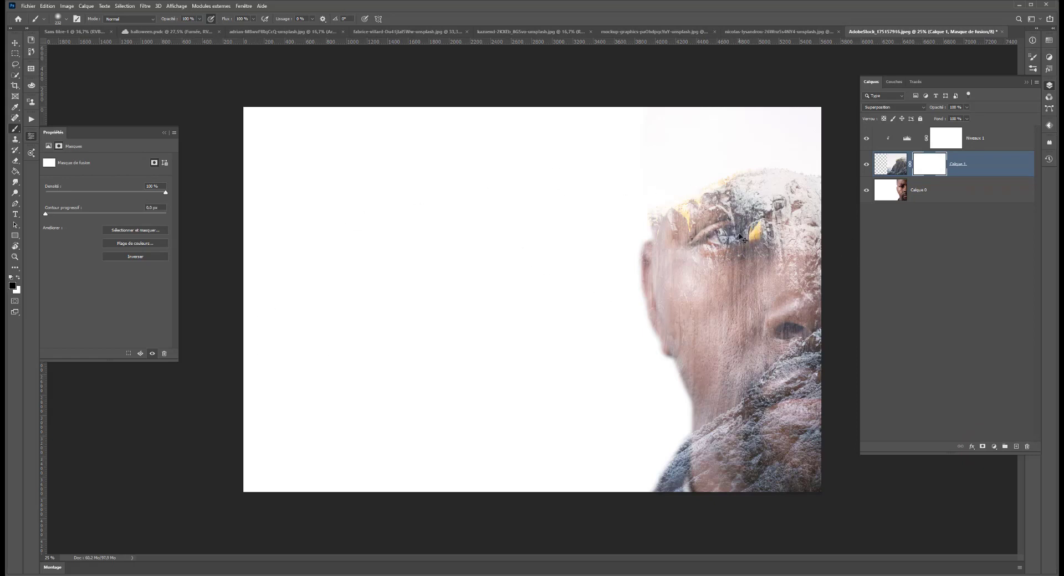
- Lower the brush opacity to about 37 % and paint black on the mountain layer's mask to bring back the man's eye
mouse_move(199, 19)
left_mouse_down()
mouse_move(199, 30)
mouse_move(176, 30)
left_mouse_up()
left_click_drag(710, 270, 715, 270)
left_click_drag(732, 235, 729, 236)
left_click(869, 166)
left_click(869, 166)
- Select the mountain layer together with its Levels adjustment and crop away part of the empty white area beside the face
left_click(1000, 144, "shift")
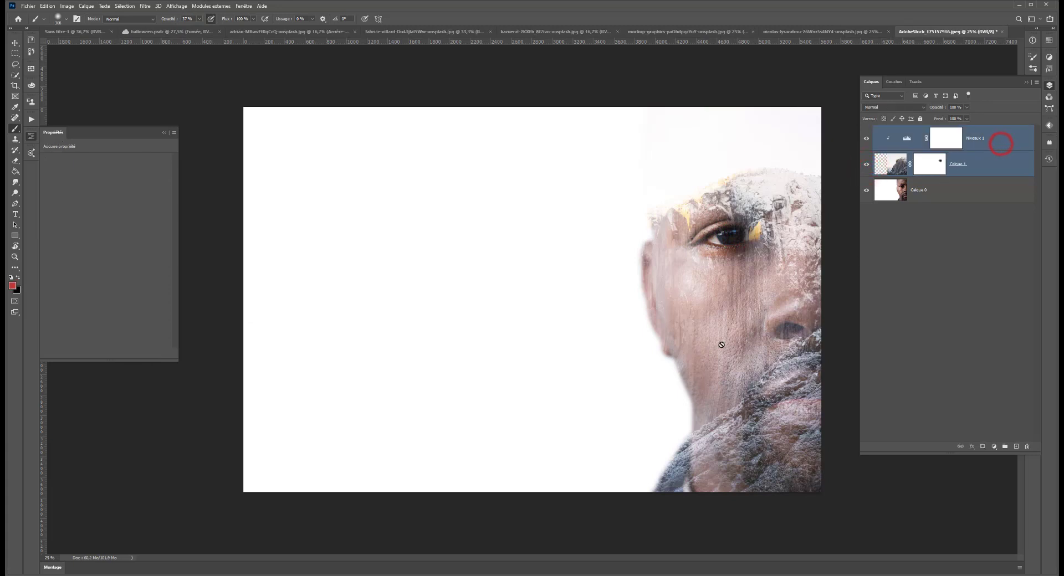
left_click(14, 85)
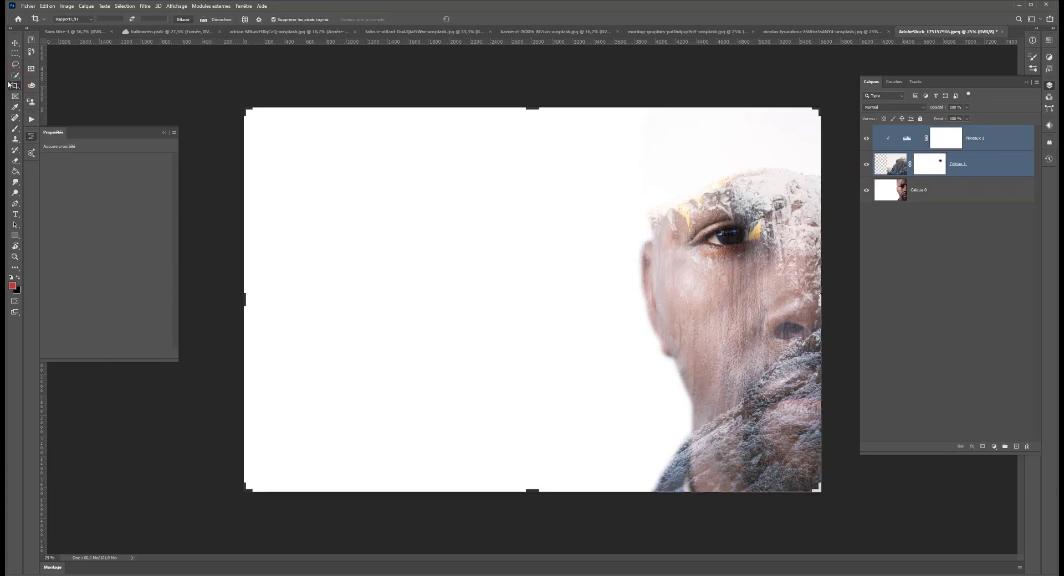
left_click_drag(242, 301, 359, 303)
key("Return")
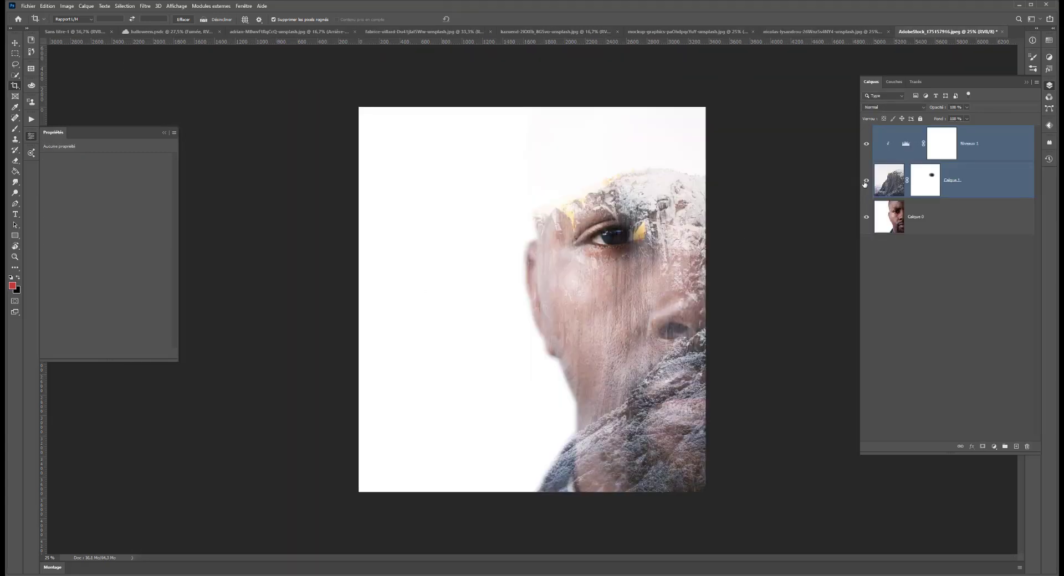
- Compare the portrait with and without the effect, group the mountain and Levels layers, and hide the group
mouse_move(867, 145)
left_mouse_down()
mouse_move(861, 178)
mouse_move(864, 145)
left_mouse_up()
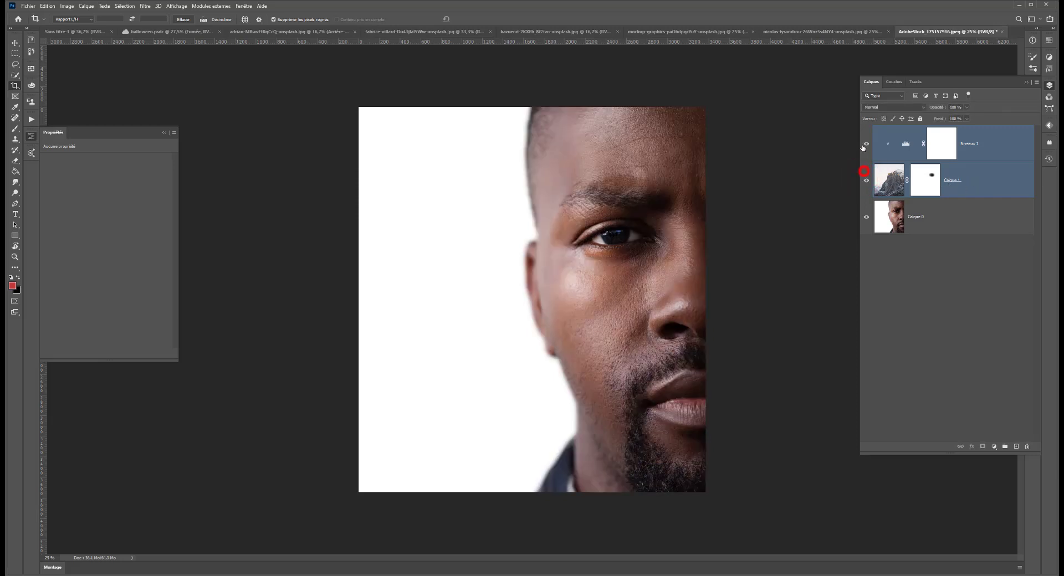
left_click_drag(864, 145, 861, 176)
key("ctrl+g")
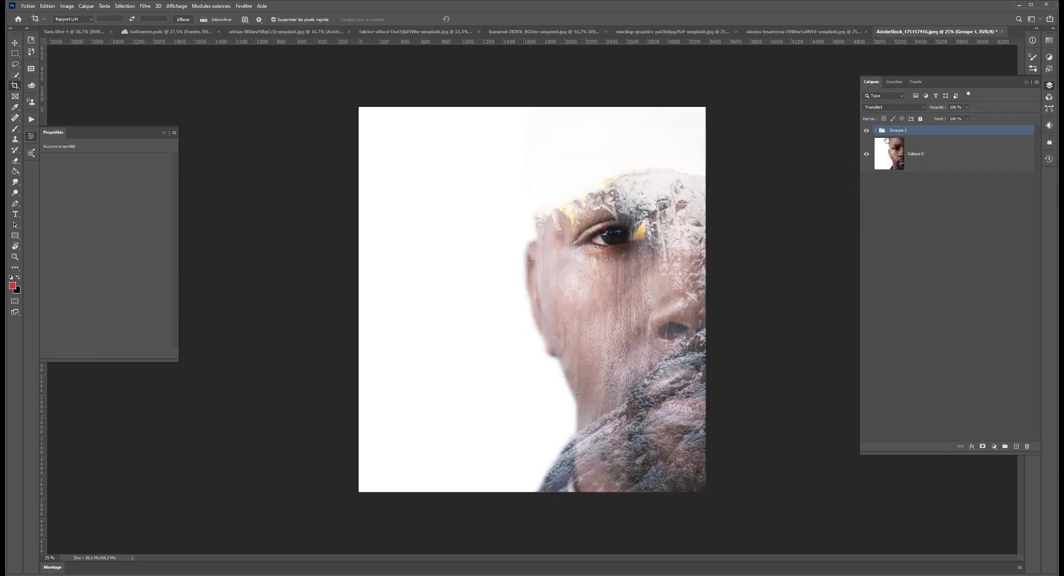
left_click(865, 131)
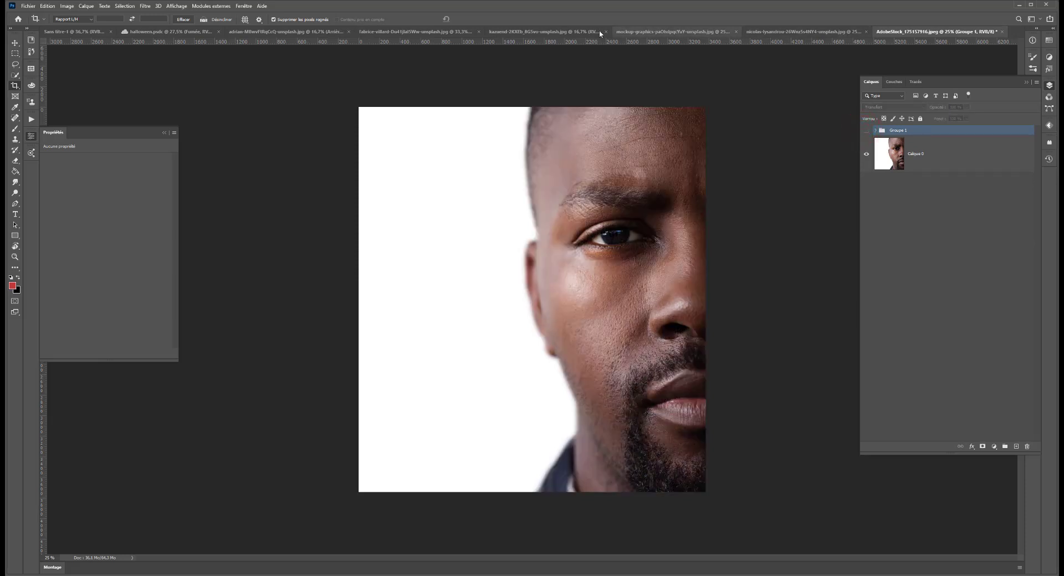
left_click(532, 33)
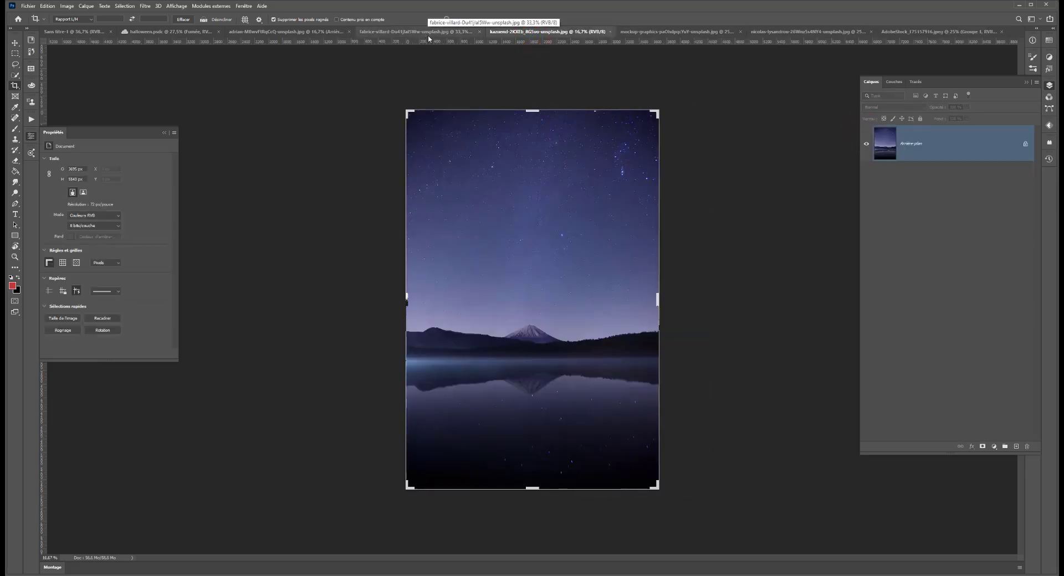
left_click(910, 34)
key("ctrl+v")
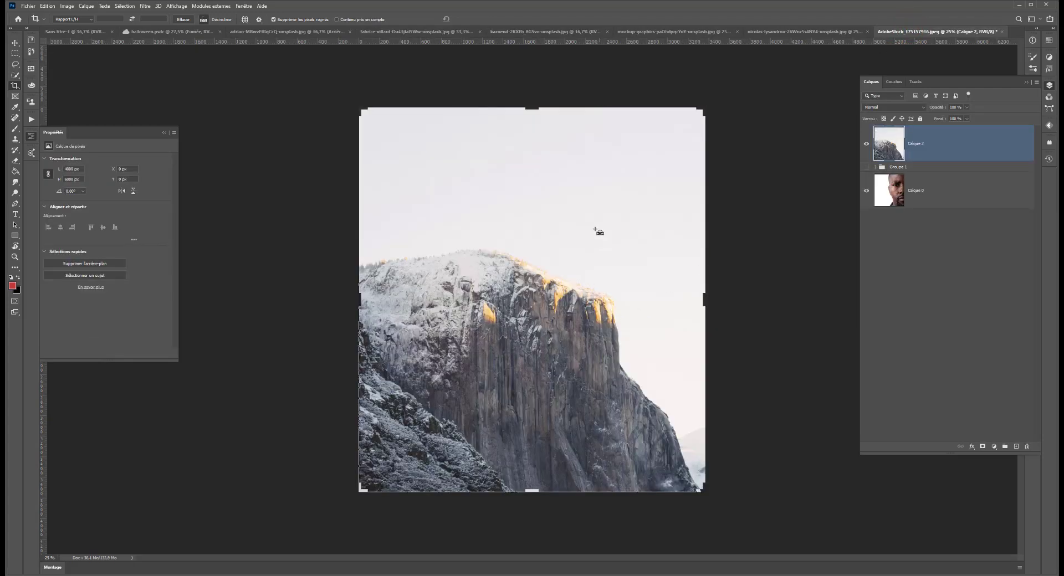
key("ctrl+z")
- Copy the starry night photo with the mountain lake into the portrait document and set its blend mode to Superposition
left_click(512, 31)
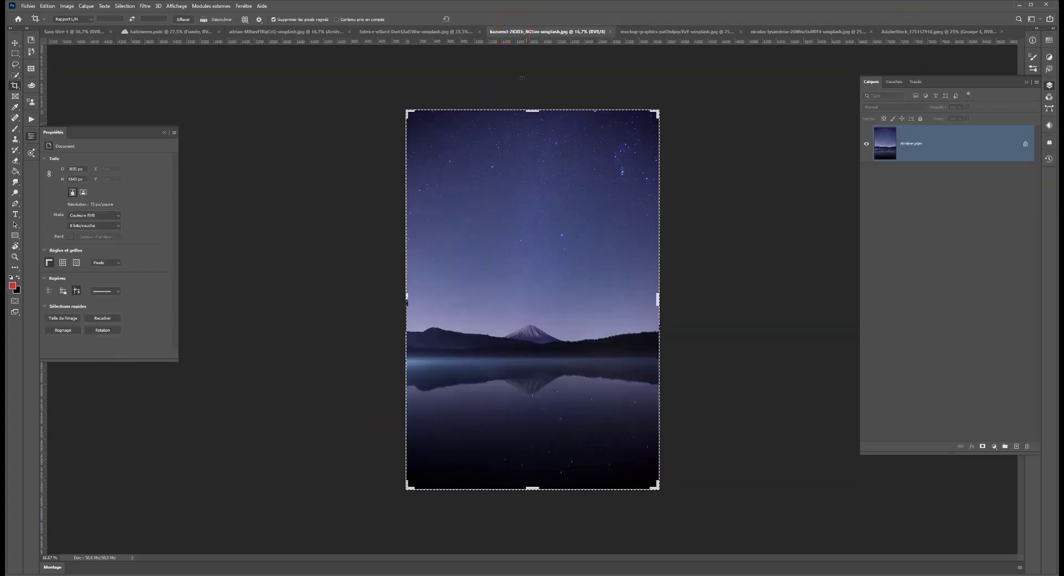
left_click(15, 53)
left_click(901, 31)
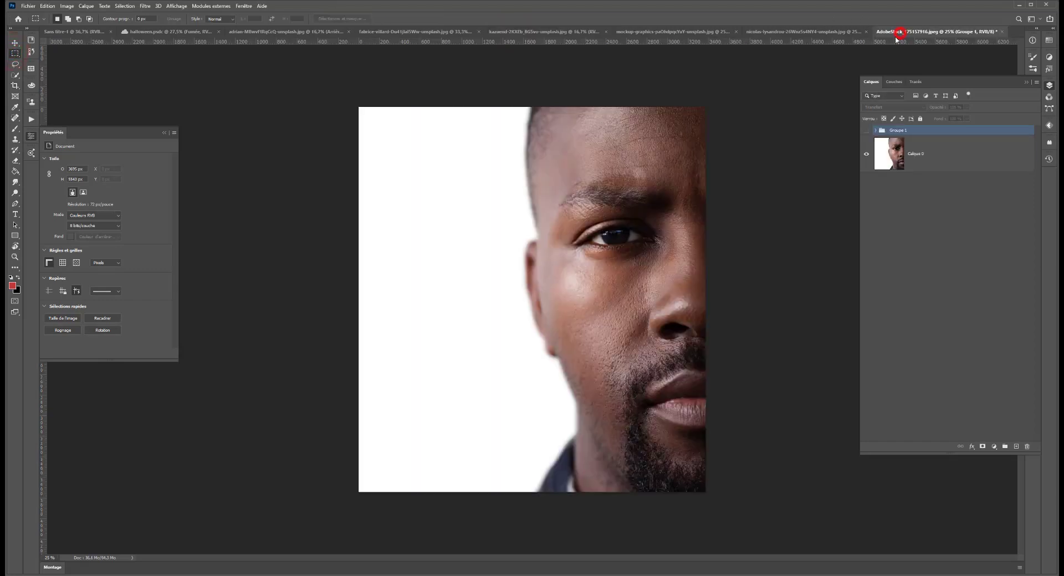
key("ctrl+v")
left_click(903, 108)
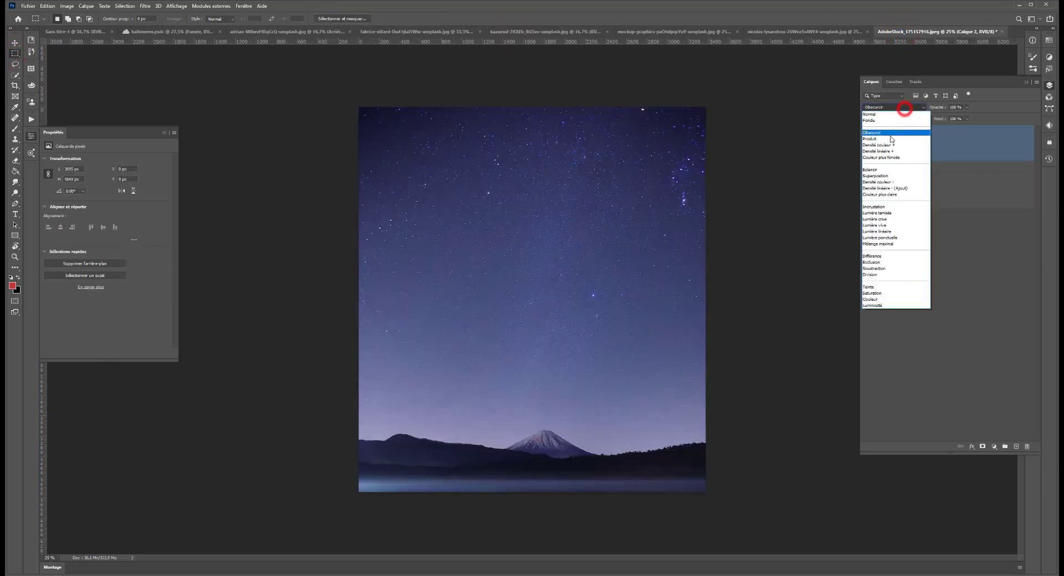
left_click(881, 176)
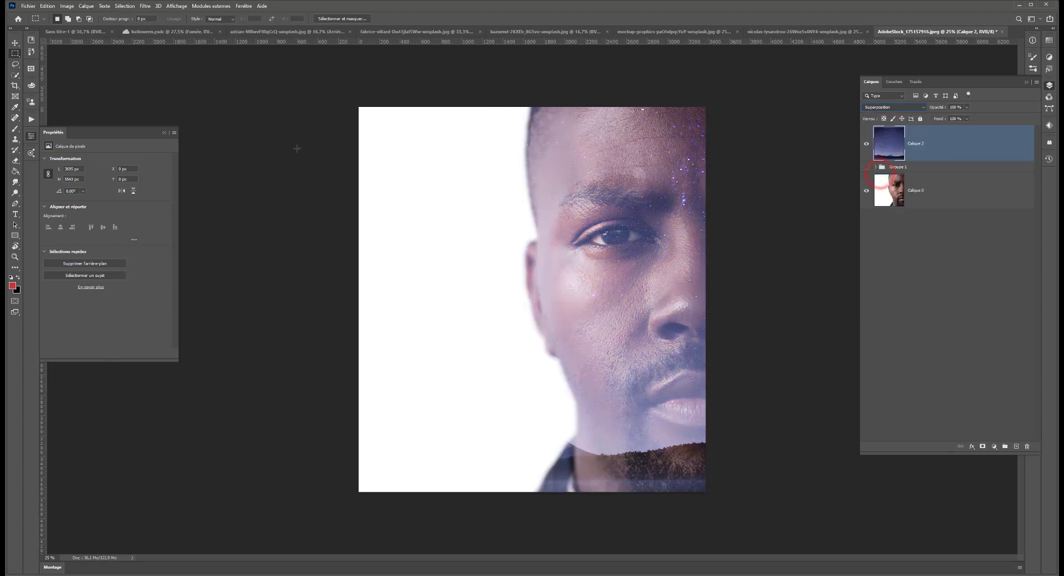
- Shift the night-sky layer sideways so its mountain peak falls over the man's chin
left_click(15, 43)
left_click_drag(626, 407, 719, 407)
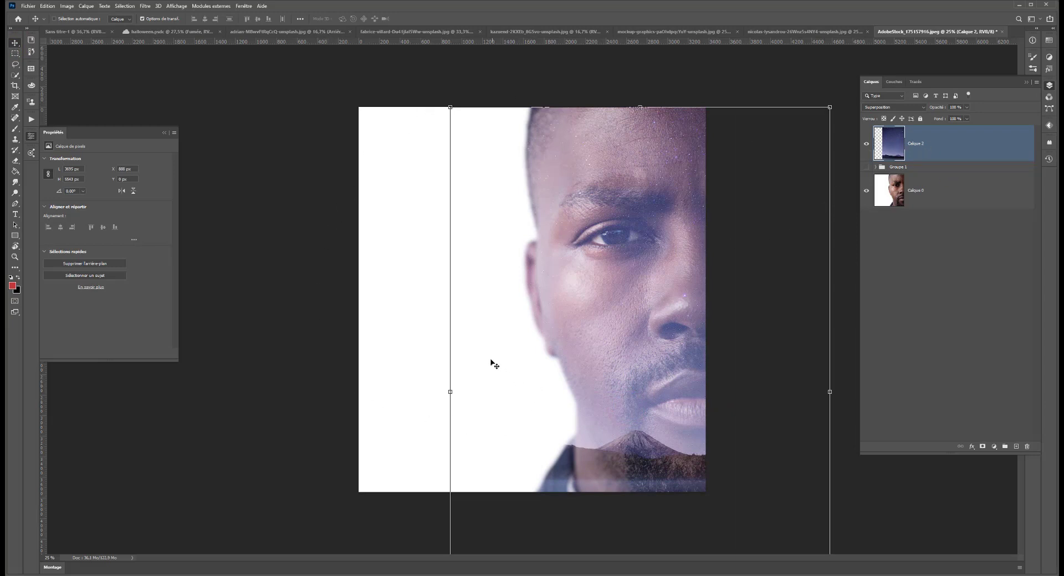
left_click_drag(641, 324, 636, 324)
left_click(933, 192)
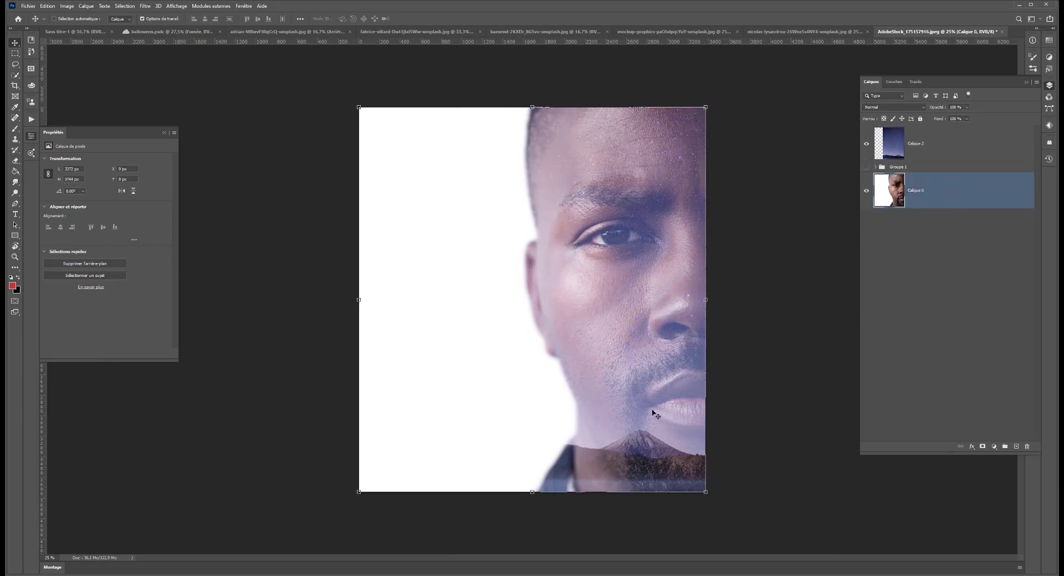
left_click(945, 146)
- Add a Levels adjustment clipped to the night-sky layer, darkening the midtones and lowering the white input level
left_click(994, 446)
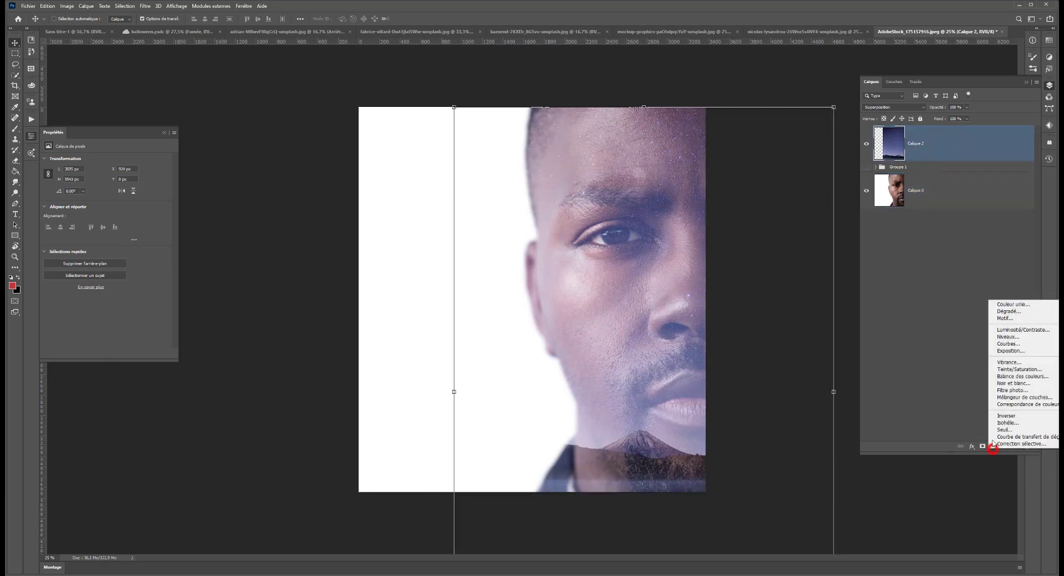
left_click(1008, 338)
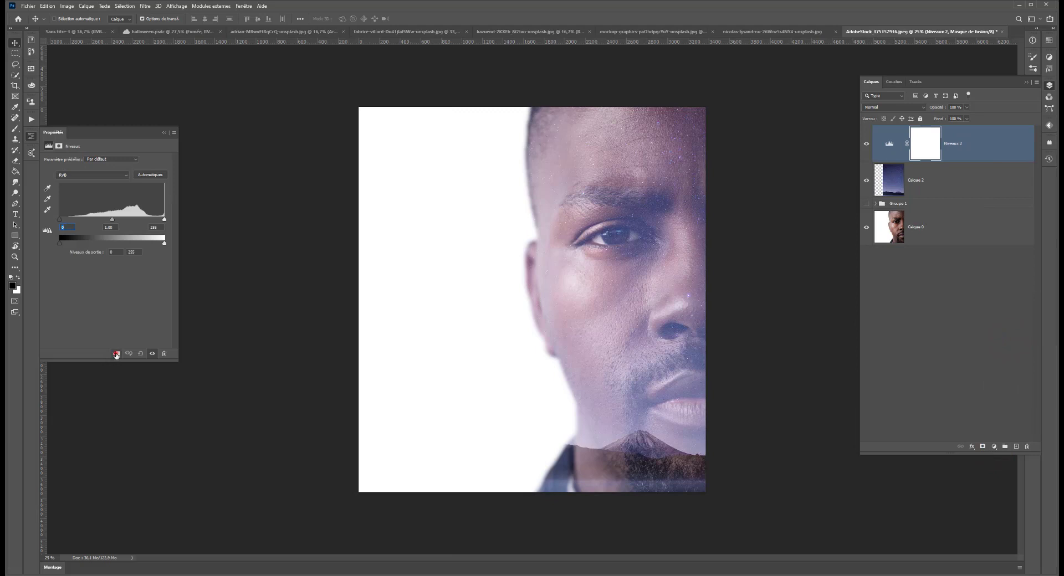
left_click(116, 353)
left_click_drag(112, 220, 159, 220)
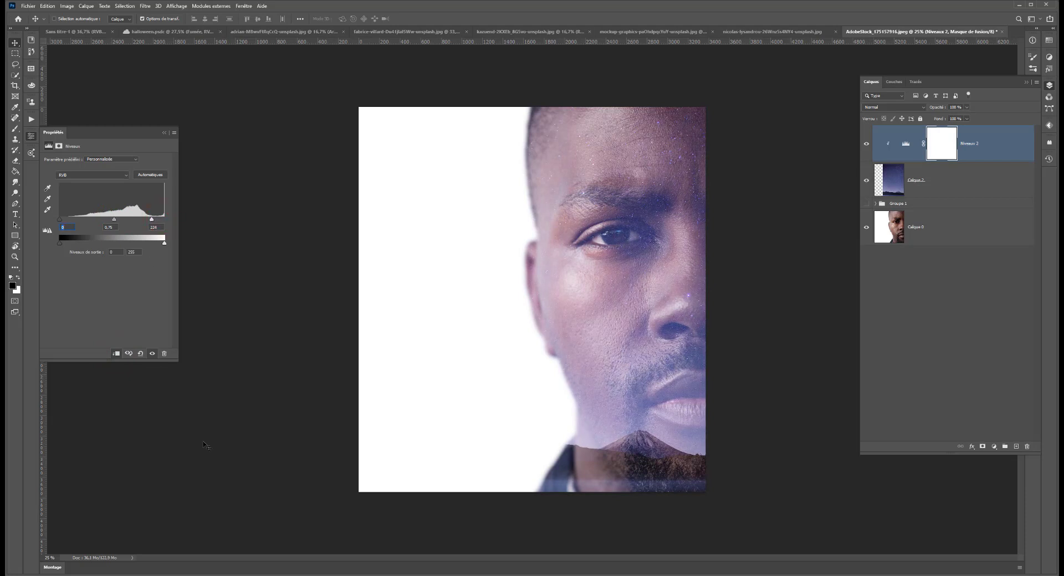
- Group the night-sky layer with its Levels adjustment and hide the group
left_click(966, 189, "shift")
key("ctrl+g")
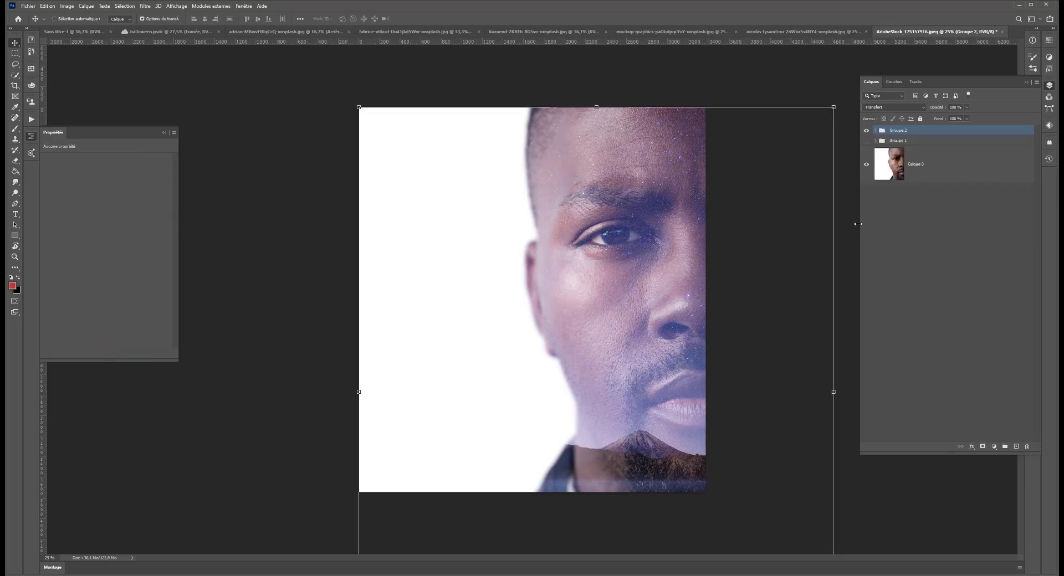
left_click(866, 130)
- Copy a rectangular area around the bare tree from the snow photo and paste it into the portrait document
left_click(547, 32)
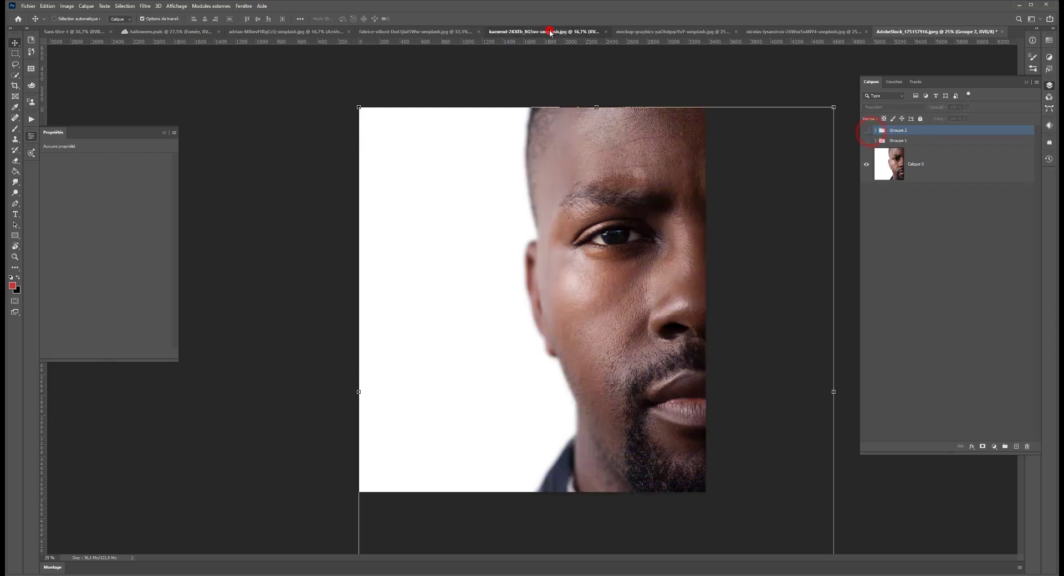
left_click(428, 33)
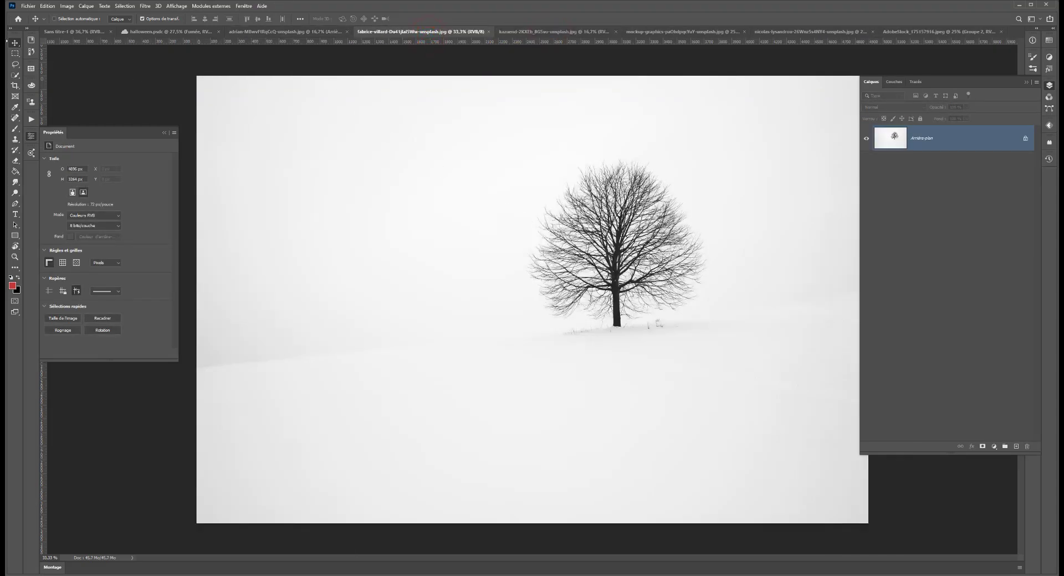
left_click(14, 54)
left_click_drag(471, 144, 783, 385)
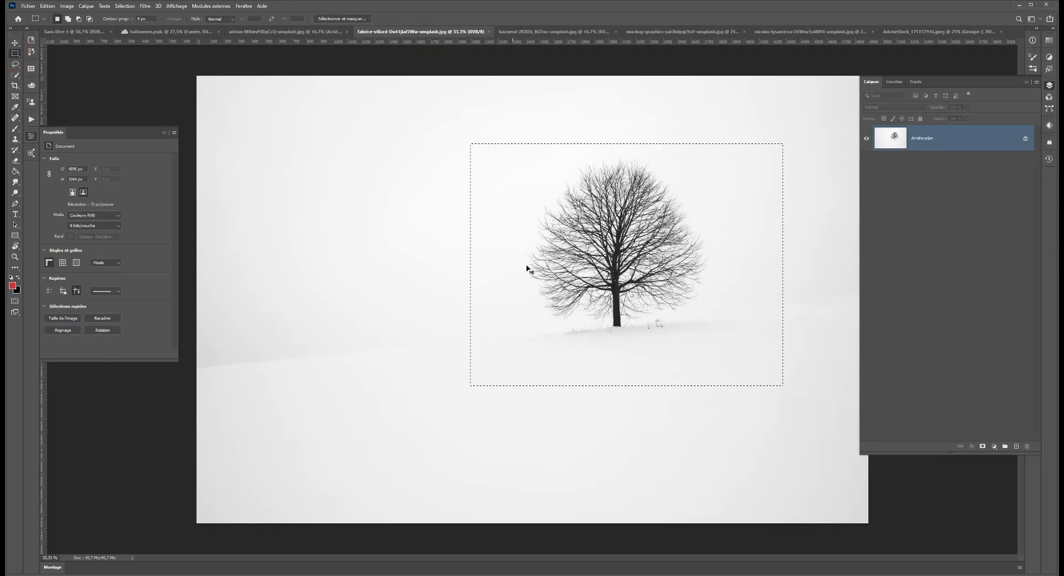
key("ctrl+c")
left_click(962, 32)
key("ctrl+v")
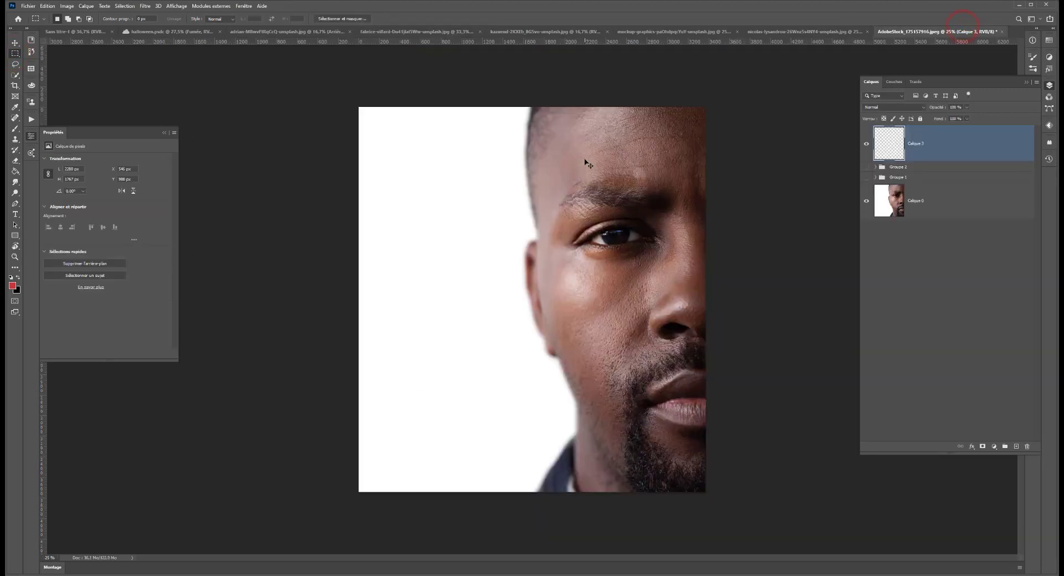
- Scale up the pasted tree layer until it covers the whole portrait canvas
left_click(15, 43)
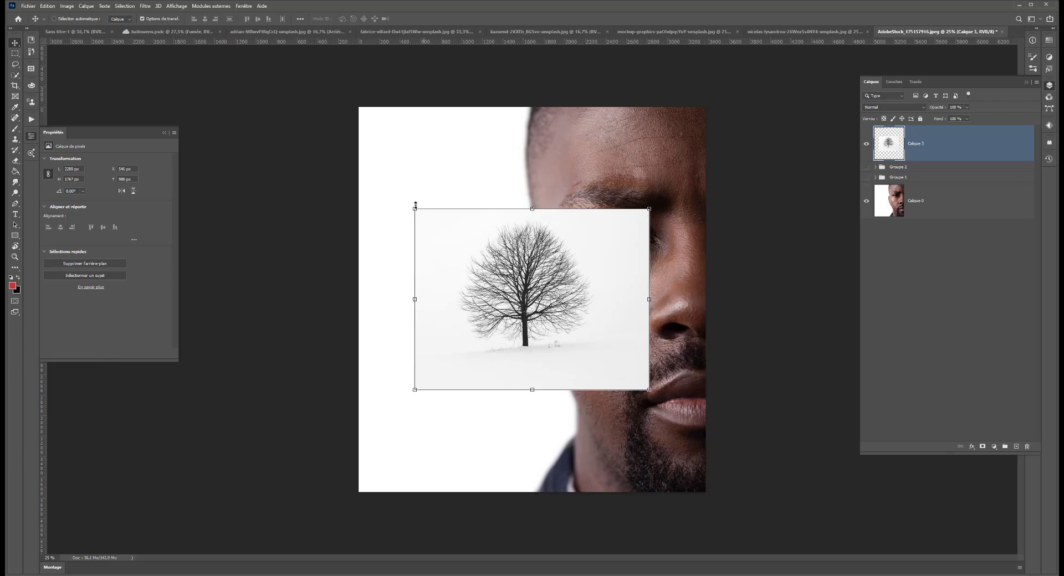
left_click_drag(648, 390, 848, 544)
left_click_drag(415, 209, 289, 105)
left_click_drag(499, 248, 494, 259)
- Set the tree layer to Superposition, enlarge it further and position its branches over the man's face
left_click(911, 107)
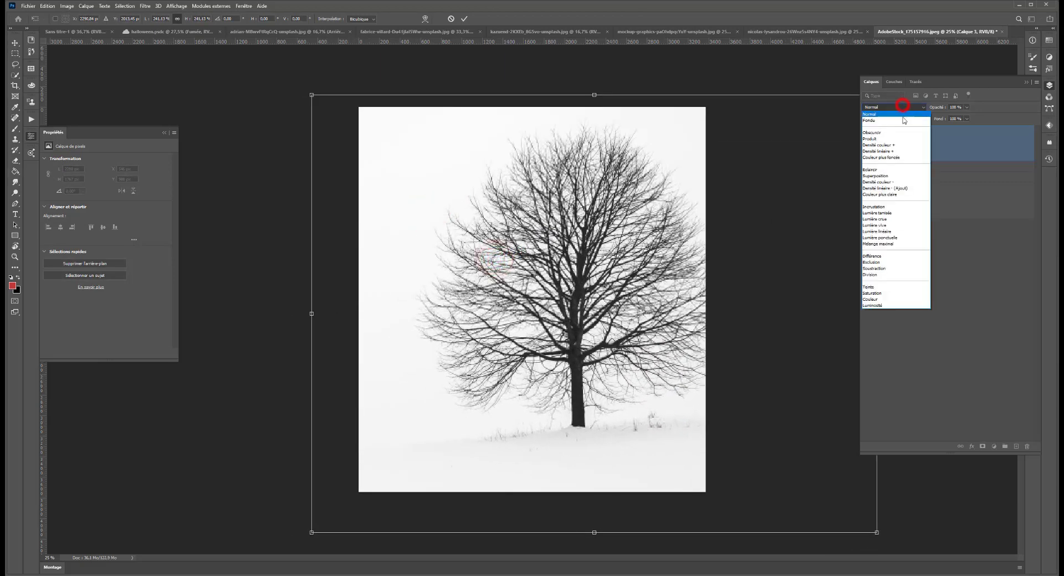
left_click(875, 177)
left_click_drag(558, 395, 569, 432)
left_click_drag(312, 148, 178, 71)
left_click_drag(590, 368, 601, 395)
key("Return")
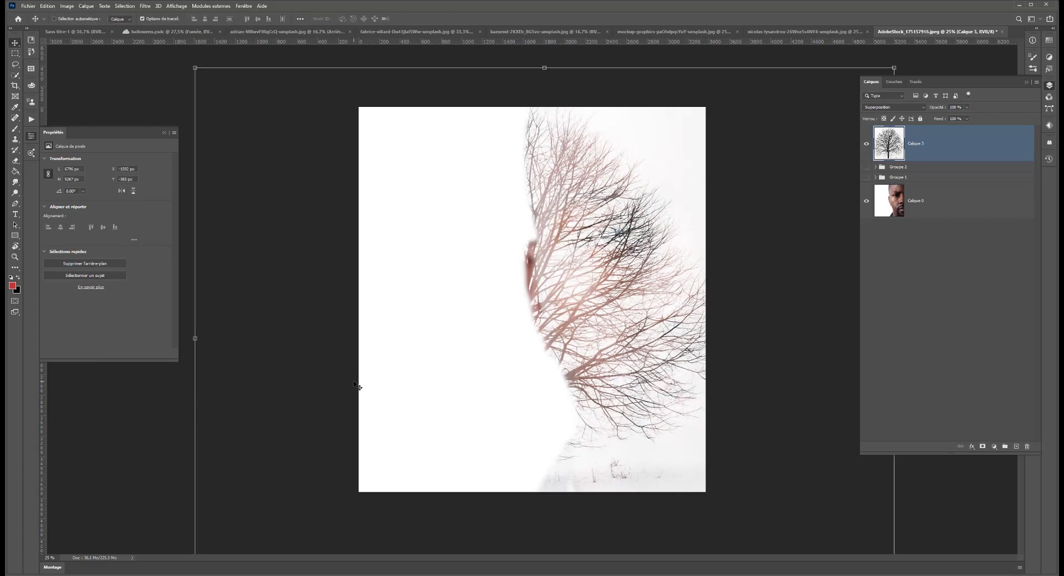
- Try duplicating the tree layer and shifting the copy sideways over the face, and hide the copy
key("ctrl+j")
left_click_drag(580, 327, 792, 263)
left_click_drag(616, 303, 451, 303)
left_click(898, 179)
key("ctrl+z")
left_click(940, 147)
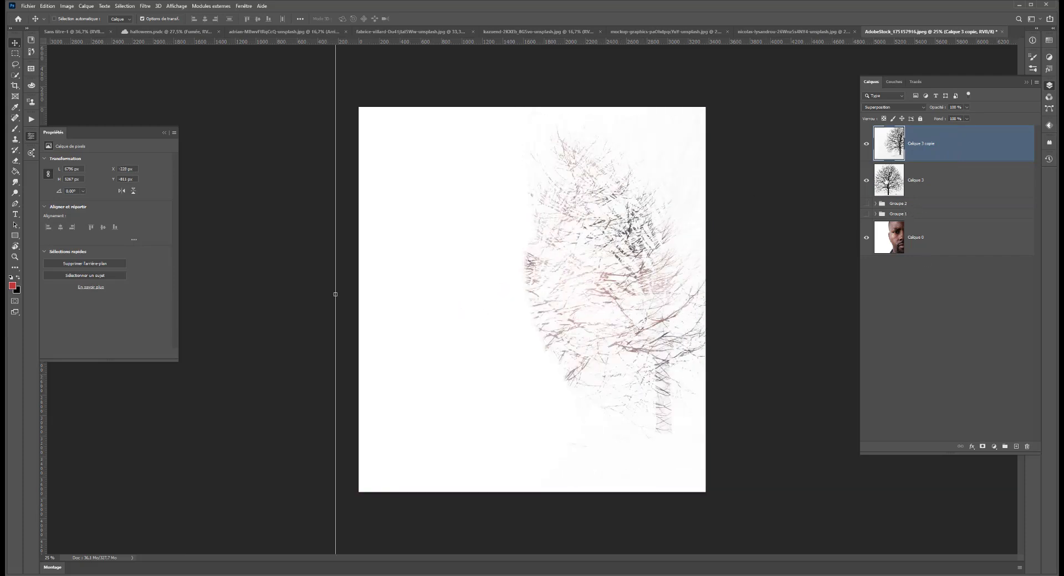
left_click(865, 144)
left_click_drag(614, 367, 604, 323)
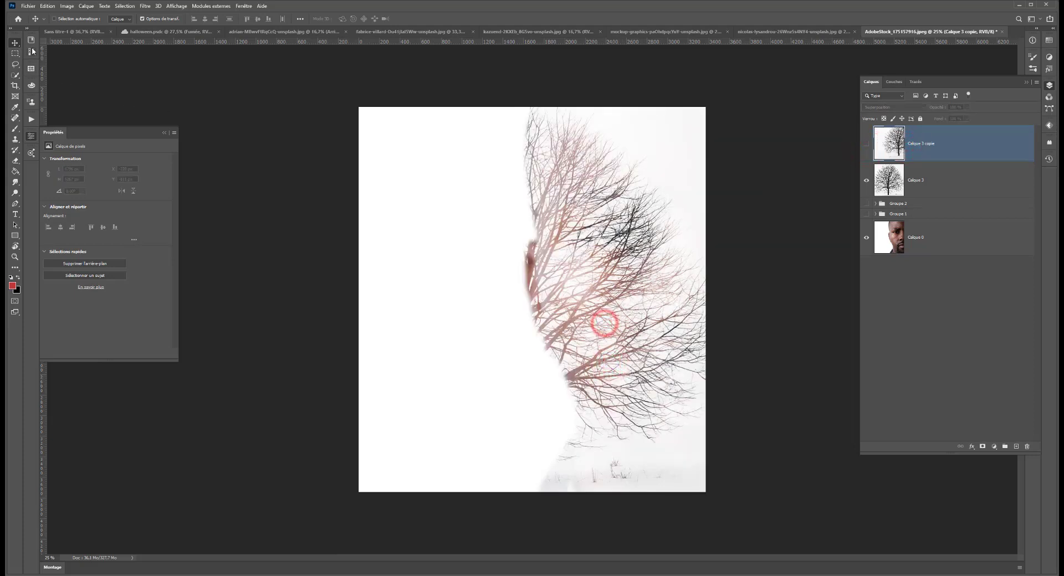
- Nudge the original tree layer slightly over the face and delete the hidden copy
left_click(946, 180)
left_click_drag(629, 238, 646, 240)
left_click(935, 144)
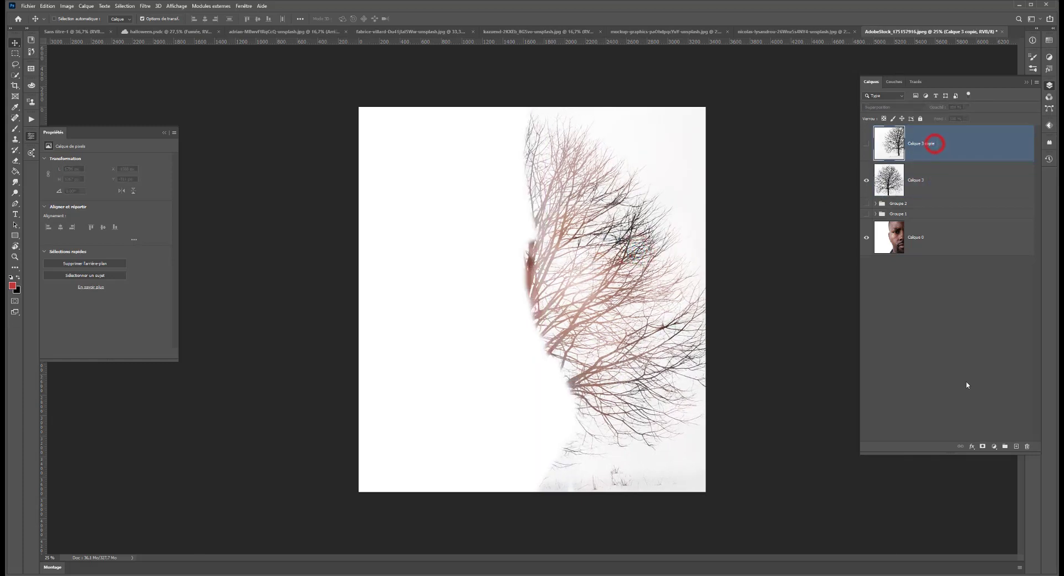
left_click(1027, 446)
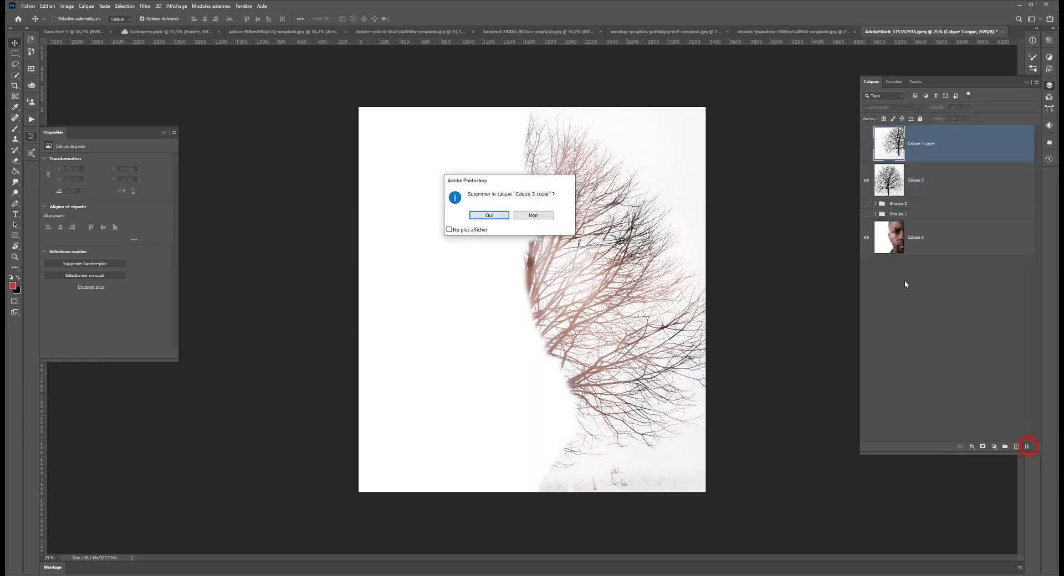
left_click(489, 215)
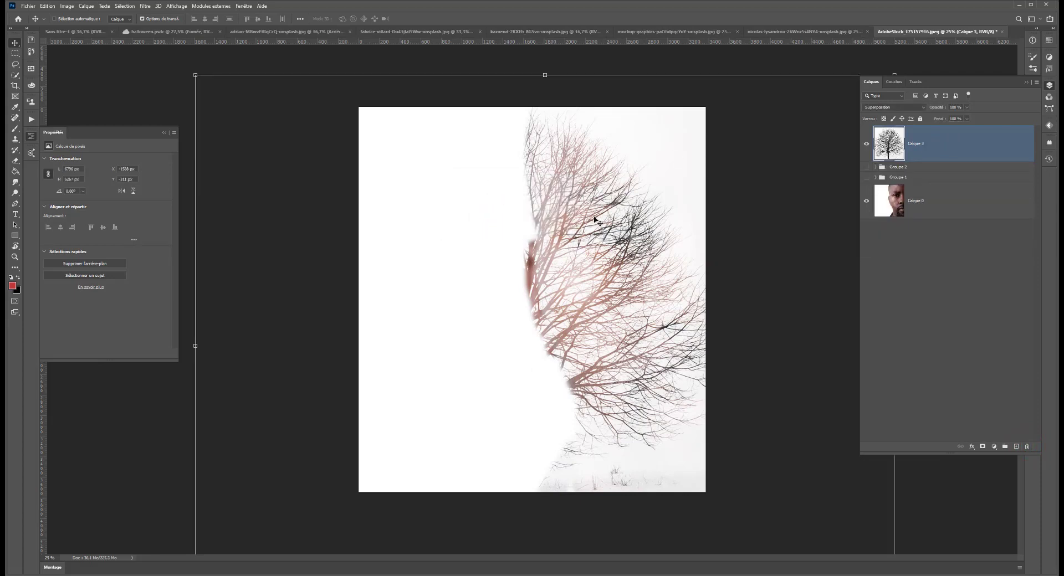
- Try painting on the tree layer with the Brush tool and undo the stroke
left_click(13, 129)
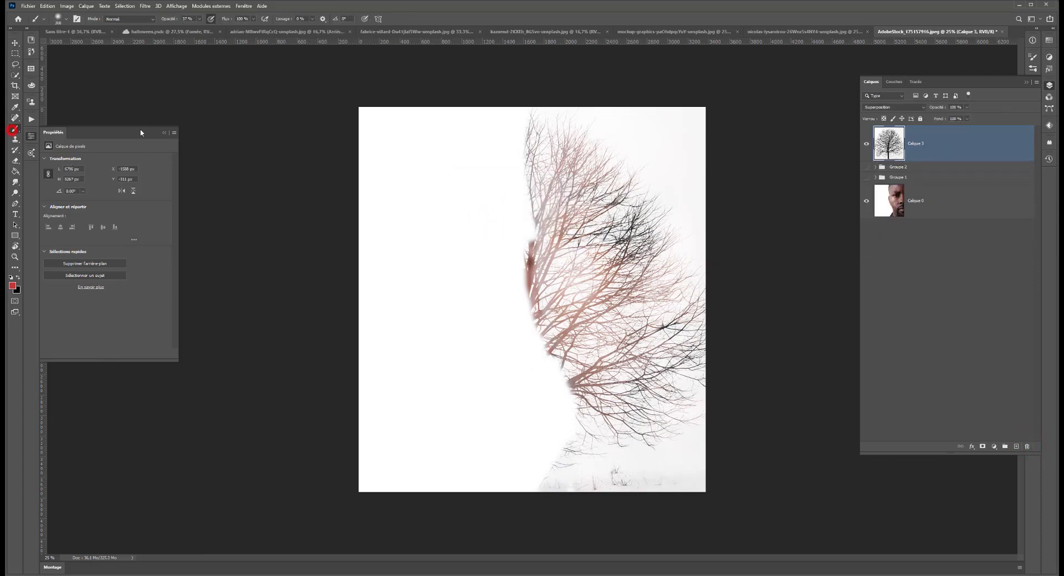
left_click_drag(606, 237, 590, 237)
left_click_drag(662, 151, 666, 197)
key("ctrl+z")
- Copy a rectangular area of the tree's upper branches to a new layer with Normal blending
left_click(16, 54)
left_click_drag(497, 101, 696, 323)
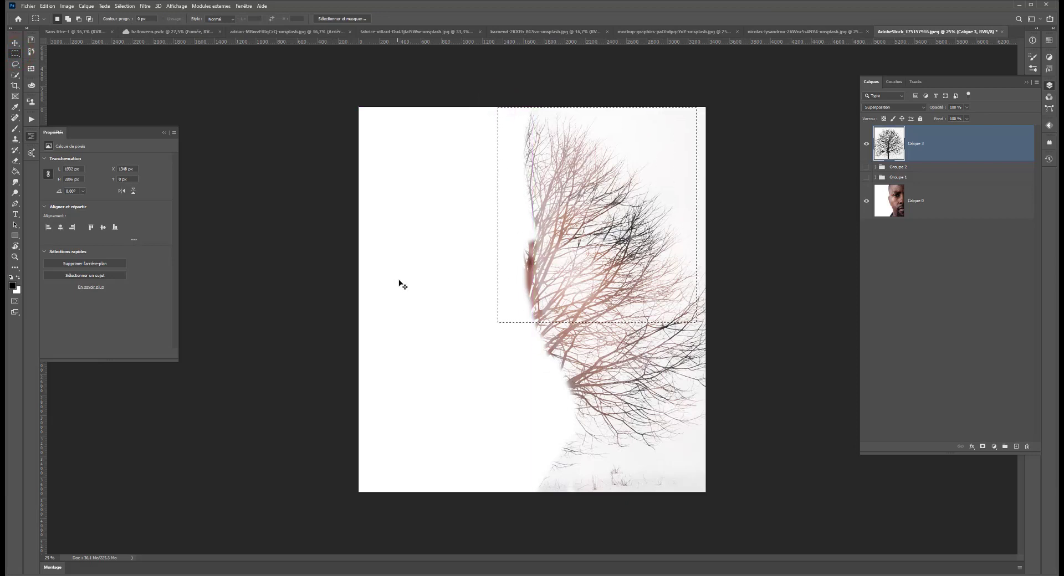
key("ctrl+j")
key("shift+alt+n")
key("ctrl+t")
- Set the original tree layer's blend mode back to Normal
left_click(938, 178)
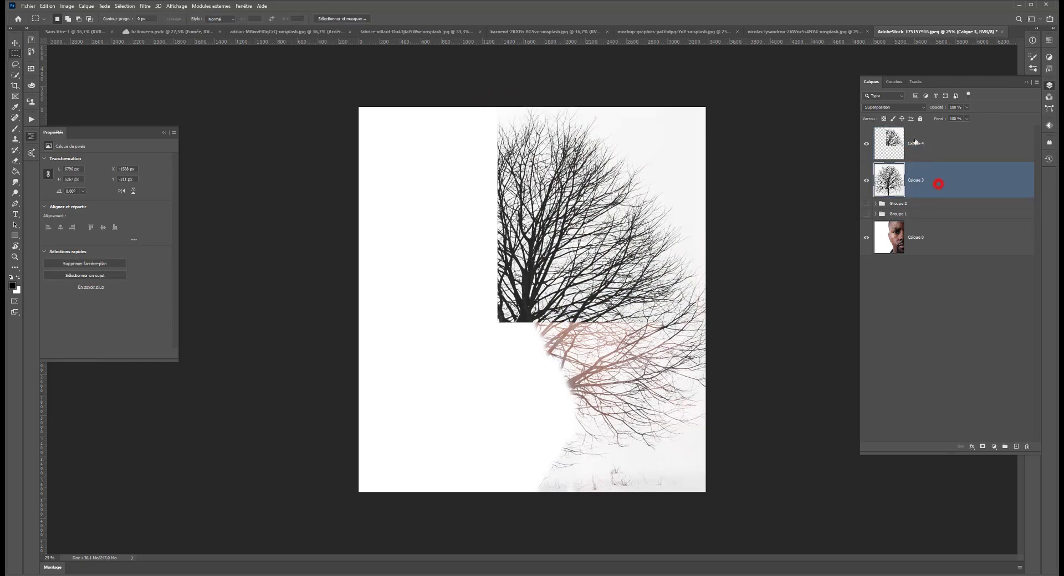
left_click(895, 107)
left_click(883, 109)
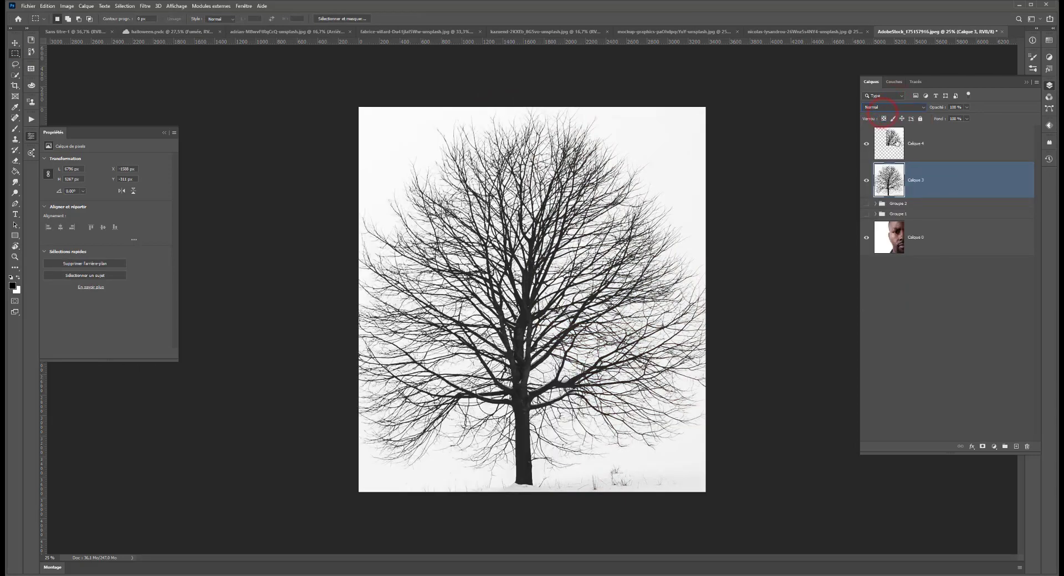
- Shift the copied branches slightly sideways and flip them horizontally
left_click(898, 147)
left_click(14, 43)
key("ctrl")
left_click_drag(530, 244, 548, 233)
right_click(547, 233)
left_click(529, 207)
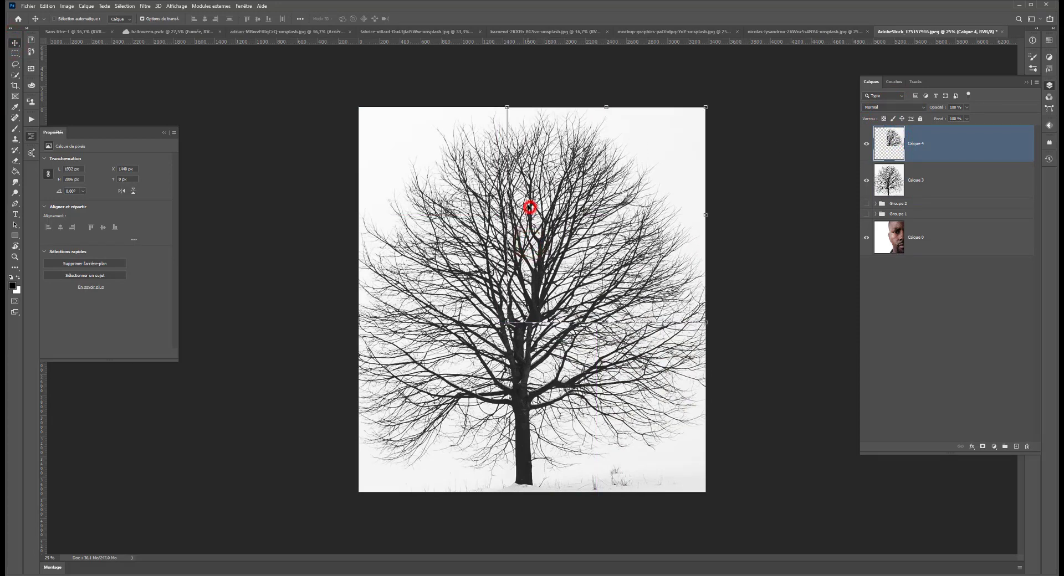
key("ctrl+t")
right_click(596, 259)
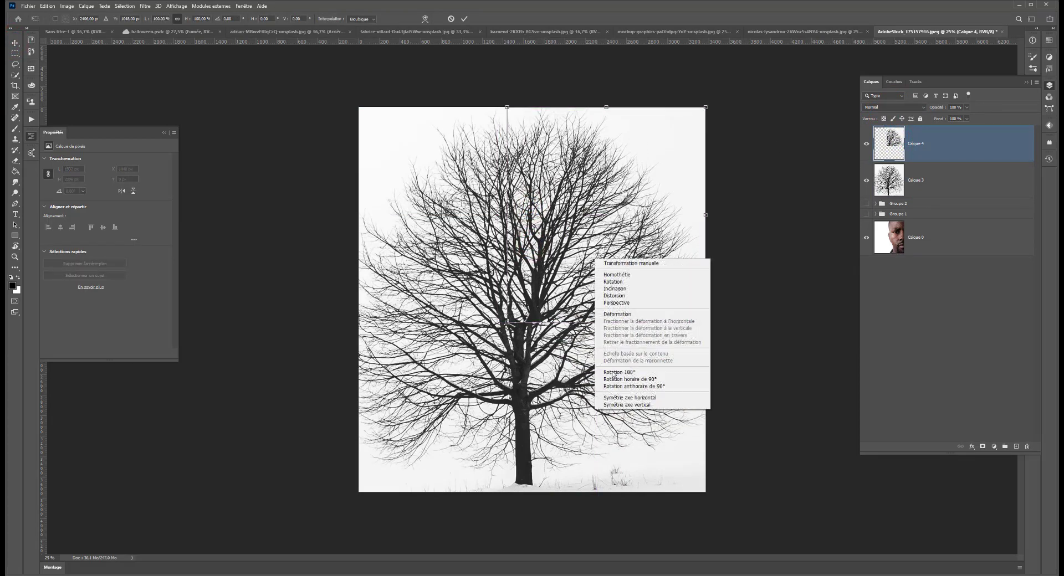
left_click(626, 397)
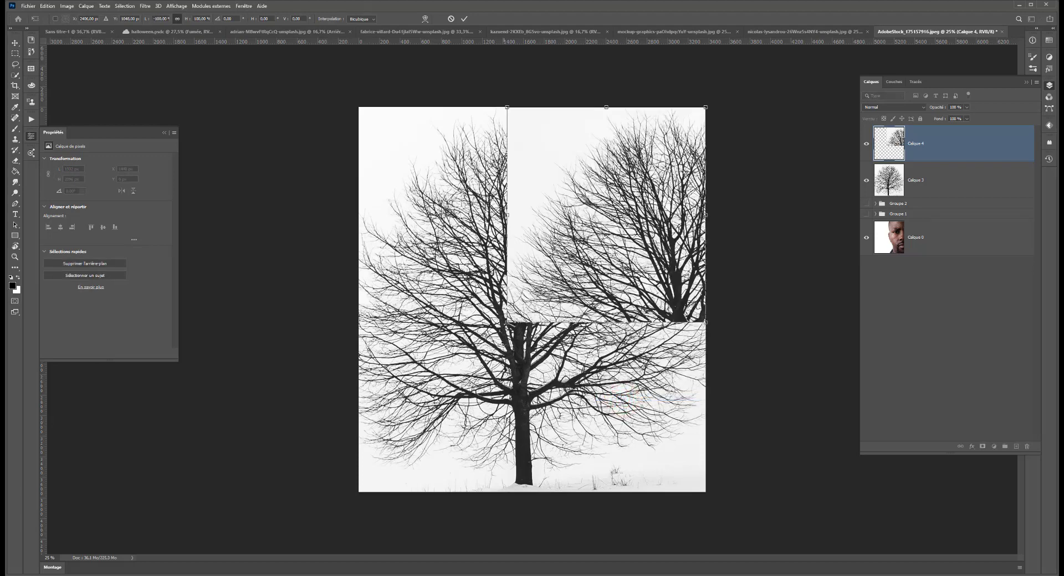
- Flip the copied branches vertically and move them over the canvas's upper-right corner, partly beyond its edge
right_click(555, 271)
left_click(598, 416)
left_click_drag(659, 221, 746, 185)
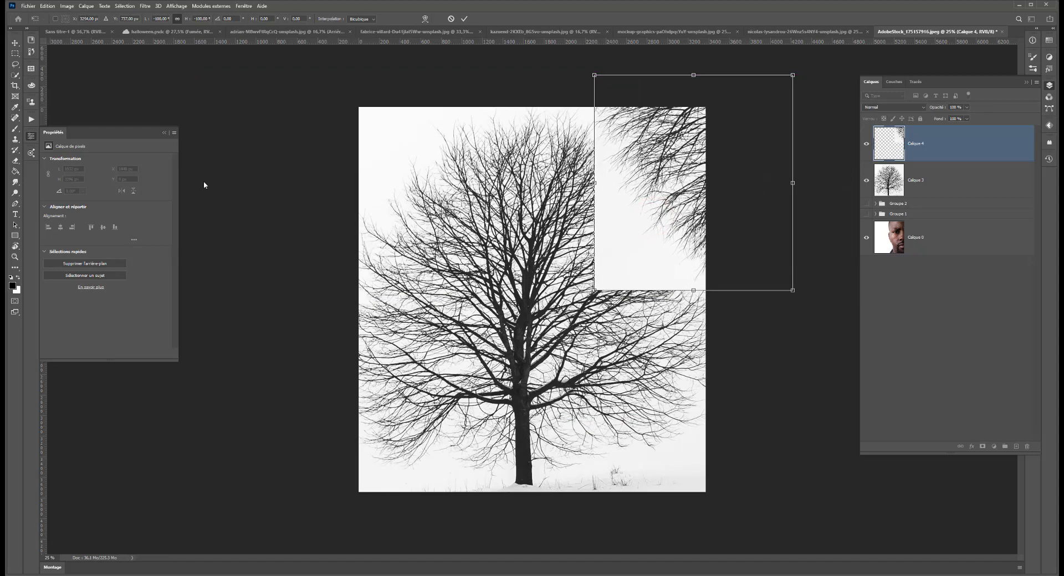
left_click(14, 54)
left_click(866, 143)
left_click(866, 144)
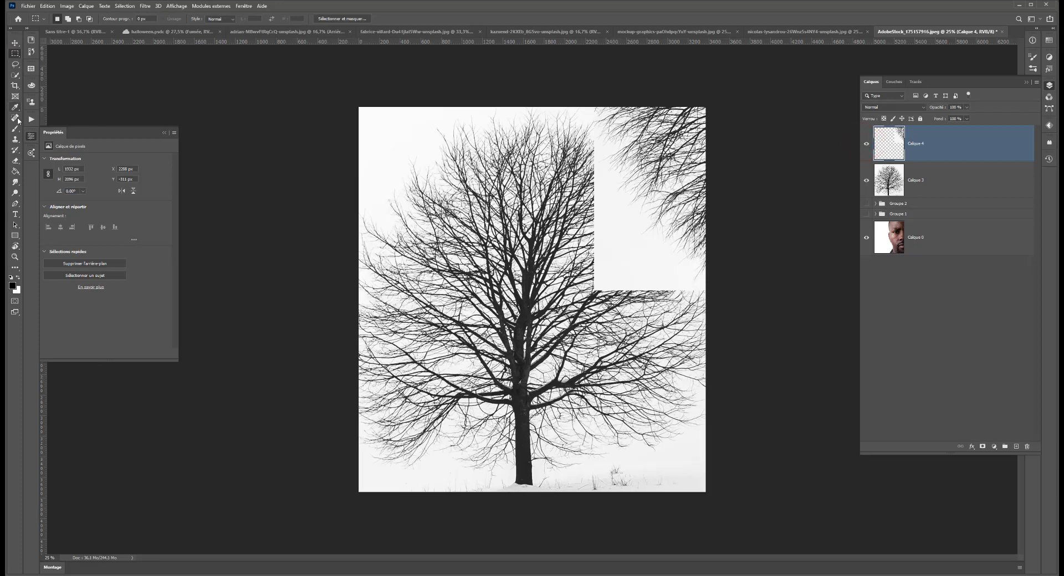
- Erase the hard edges of the flipped branch patch with a soft eraser at 0 % hardness and 100 % opacity
left_click(14, 161)
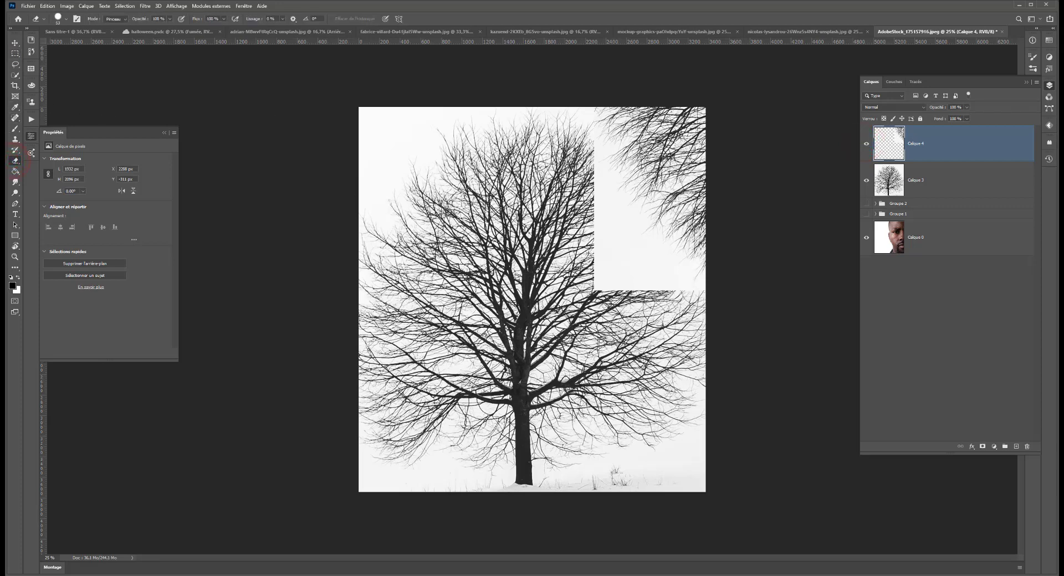
left_click_drag(459, 211, 480, 211)
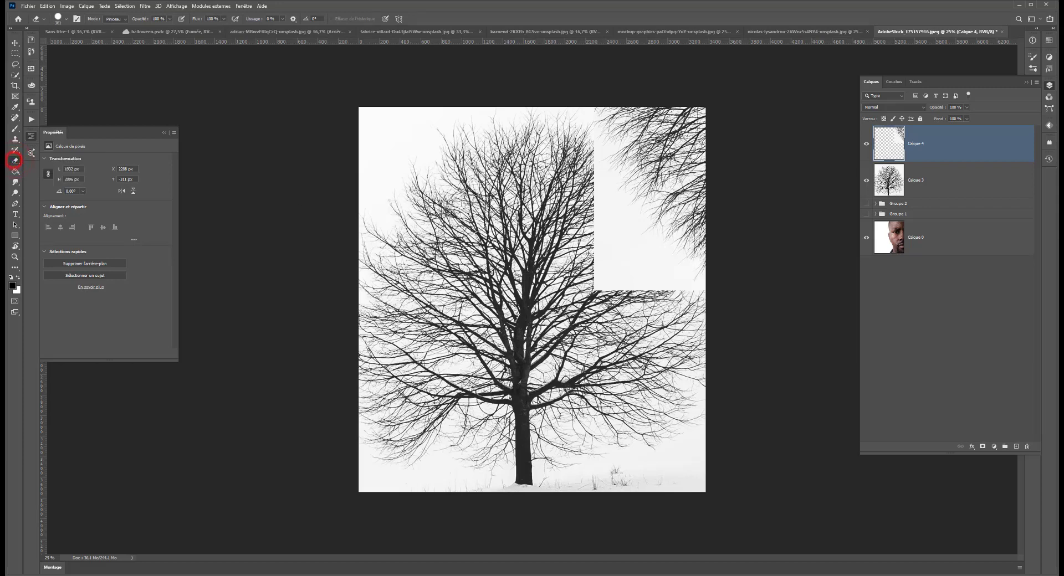
right_click(474, 213)
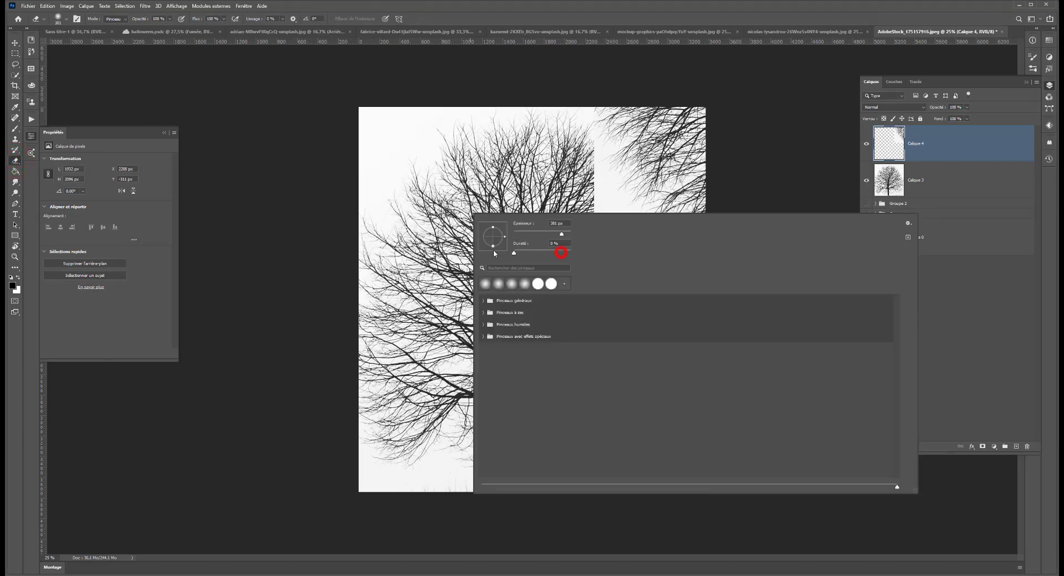
left_click(224, 148)
mouse_move(583, 146)
left_mouse_down()
mouse_move(598, 237)
mouse_move(625, 277)
mouse_move(707, 312)
mouse_move(632, 248)
mouse_move(559, 125)
mouse_move(701, 316)
mouse_move(623, 209)
mouse_move(582, 125)
mouse_move(558, 110)
mouse_move(506, 112)
left_mouse_up()
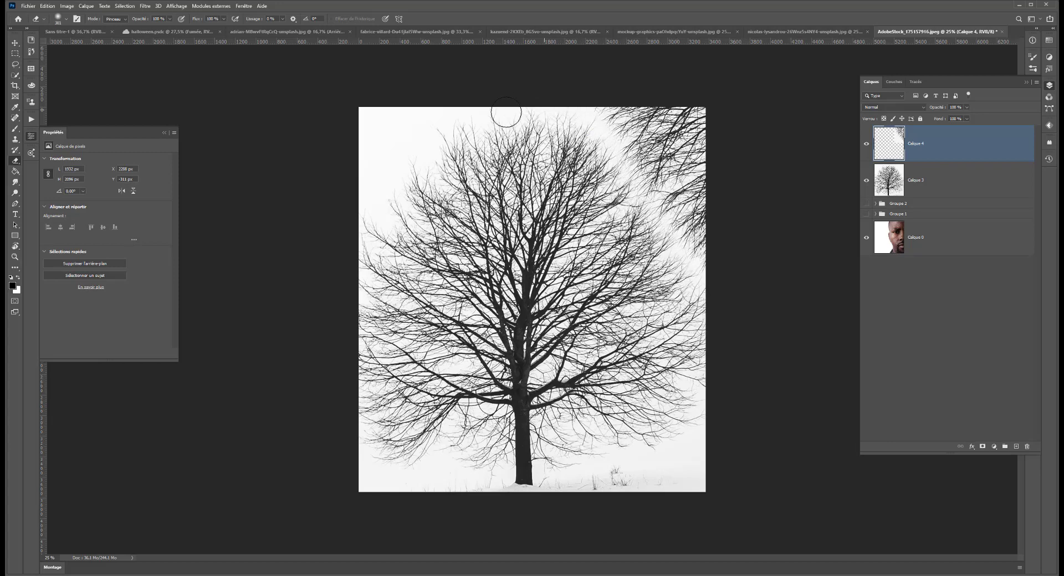
- Try setting both tree layers to Superposition and merging them, and undo the merge
left_click(924, 183, "shift")
left_click(893, 107)
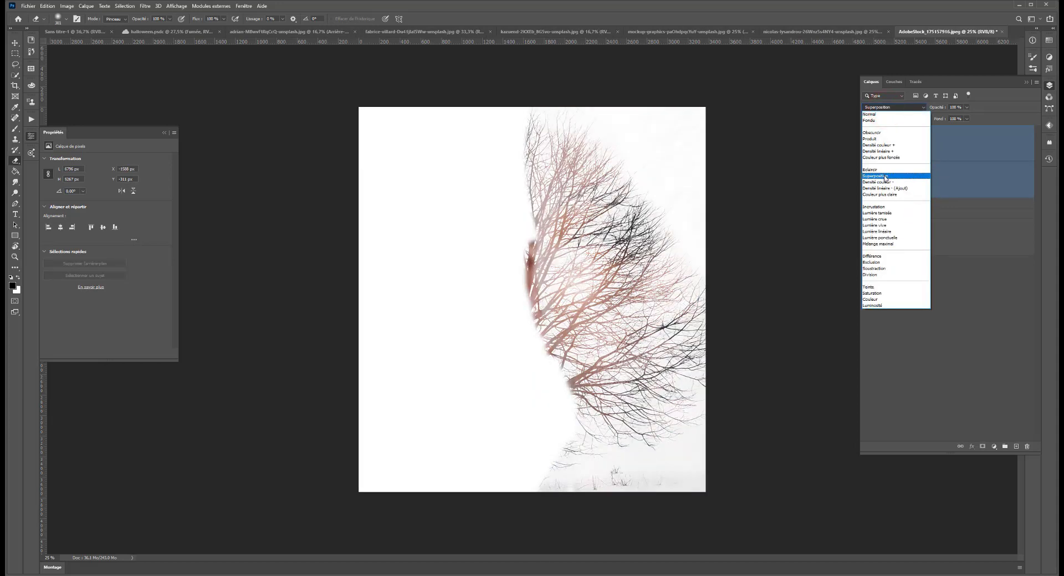
left_click(885, 176)
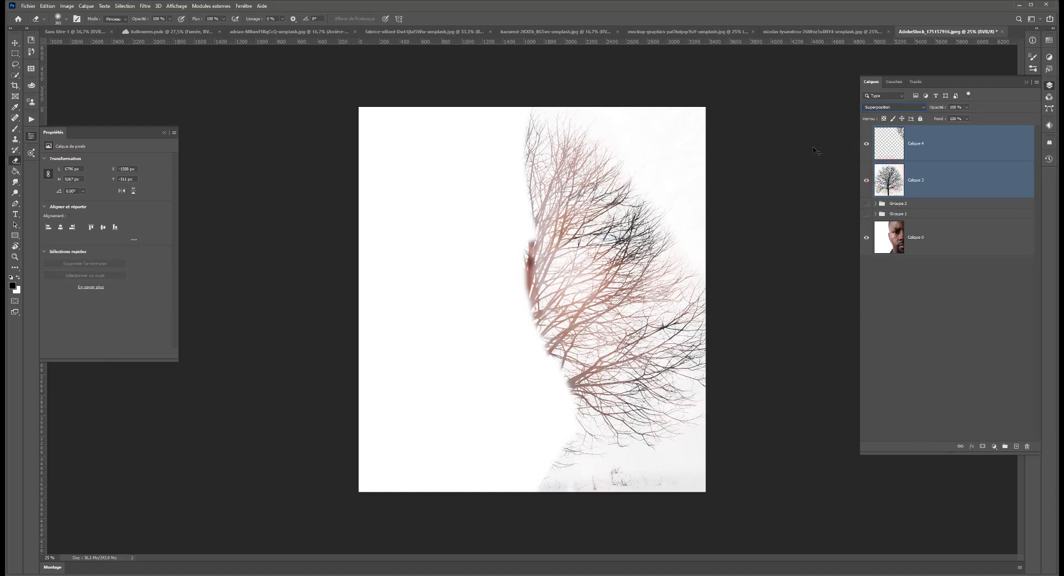
key("ctrl+e")
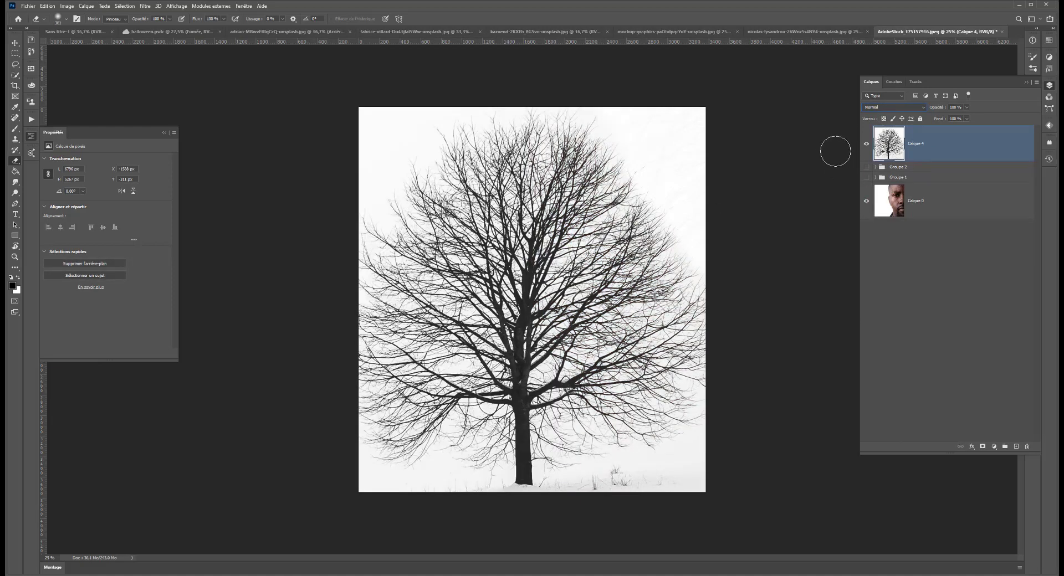
key("ctrl+z")
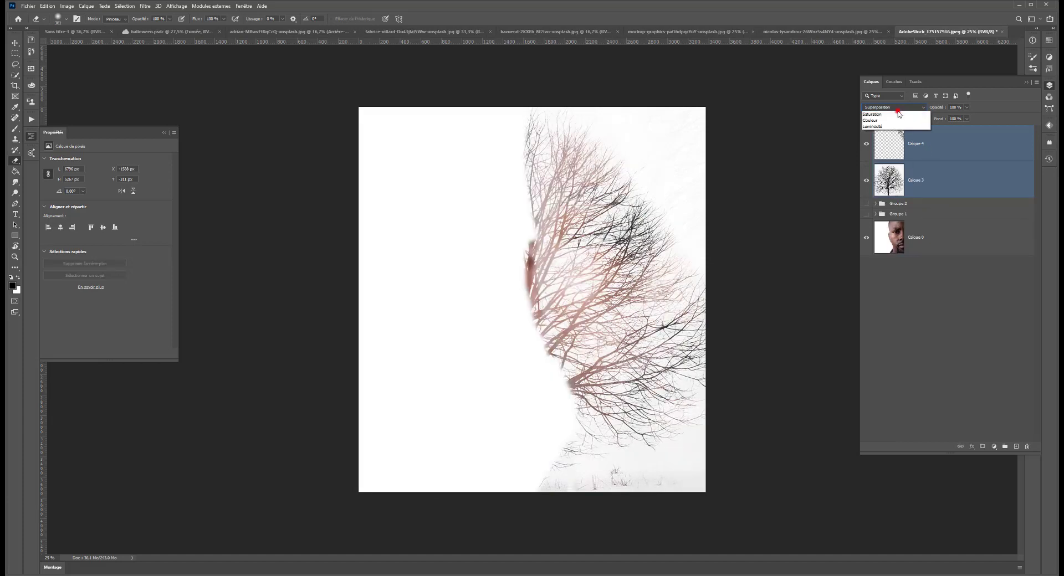
- Set both tree layers to Normal, merge them into one layer and toggle its visibility to check it
left_click(892, 107)
left_click(884, 119)
key("ctrl+e")
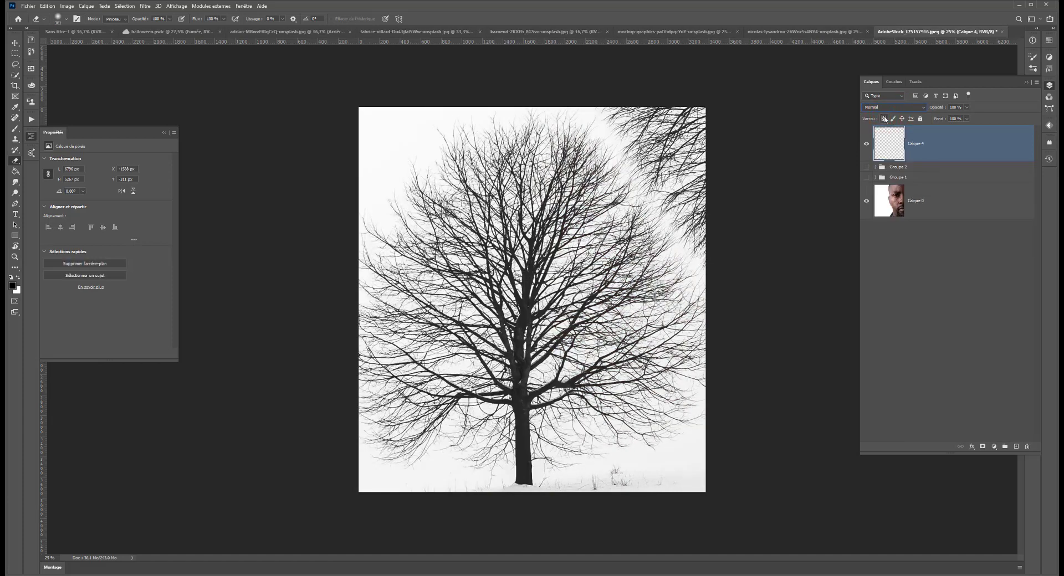
left_click(866, 143)
left_click(865, 143)
left_click(865, 141)
left_click(866, 141)
- Try Superposition on the merged tree layer, return it to Normal and undo the merge
left_click(894, 108)
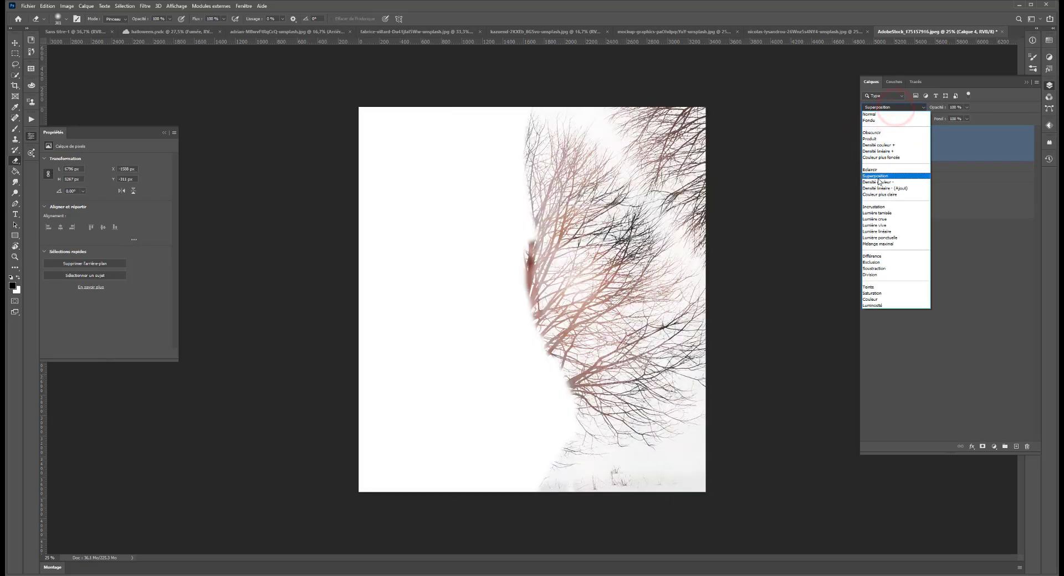
left_click(878, 177)
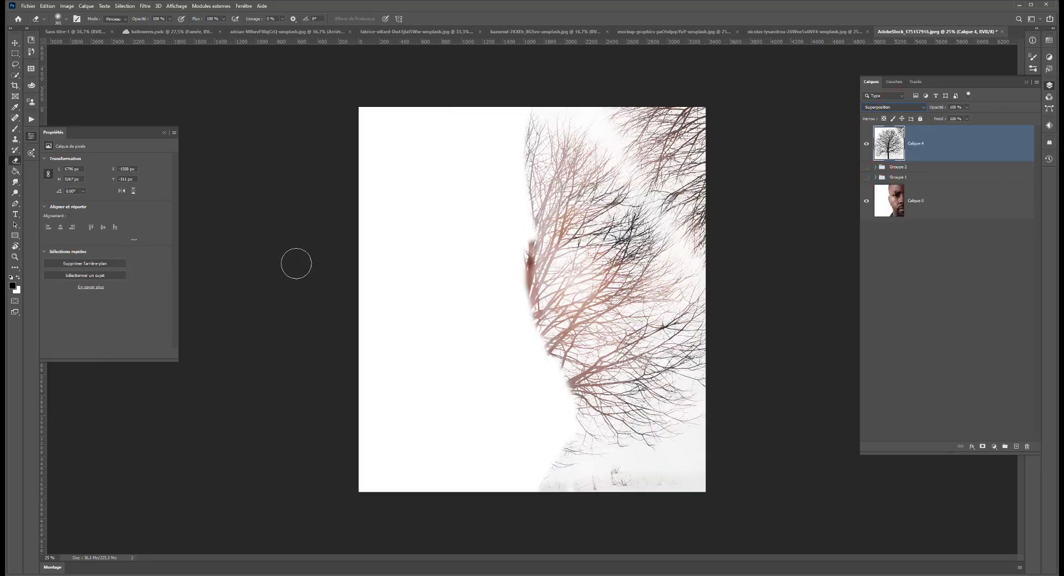
key("shift+alt+n")
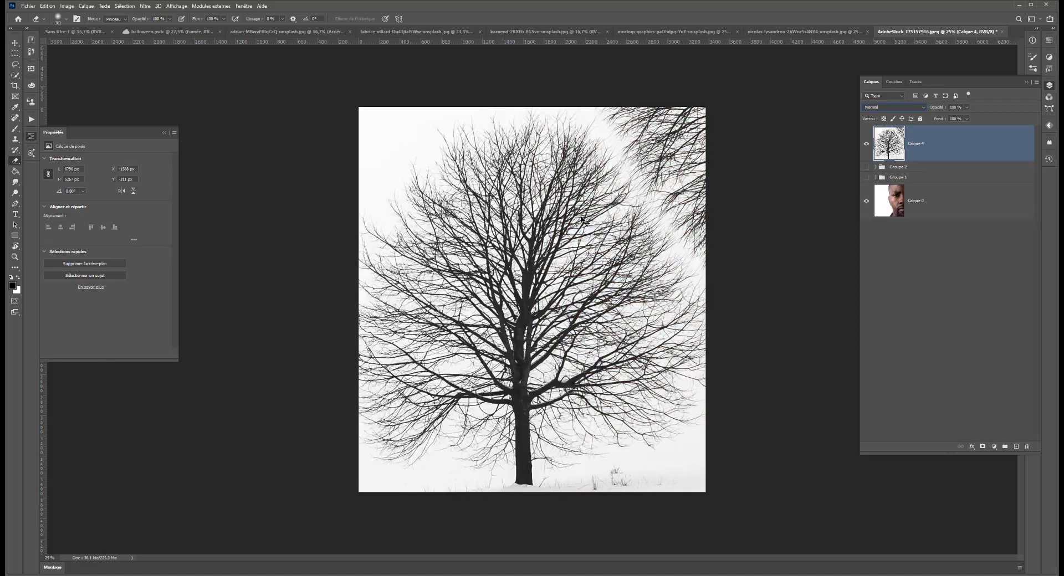
key("ctrl+z")
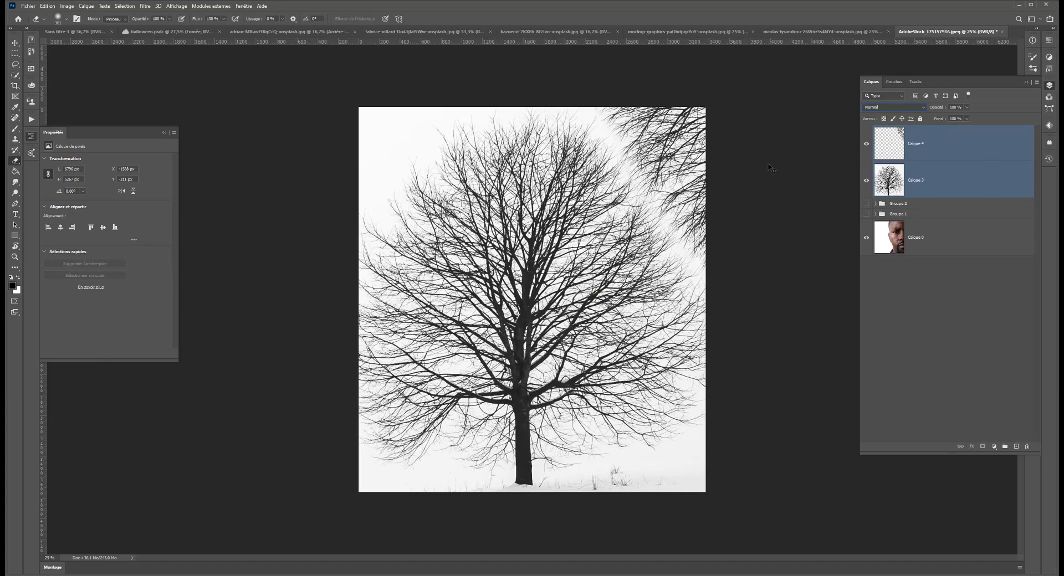
- Group the two tree layers and set the group's blend mode to Superposition
key("ctrl+g")
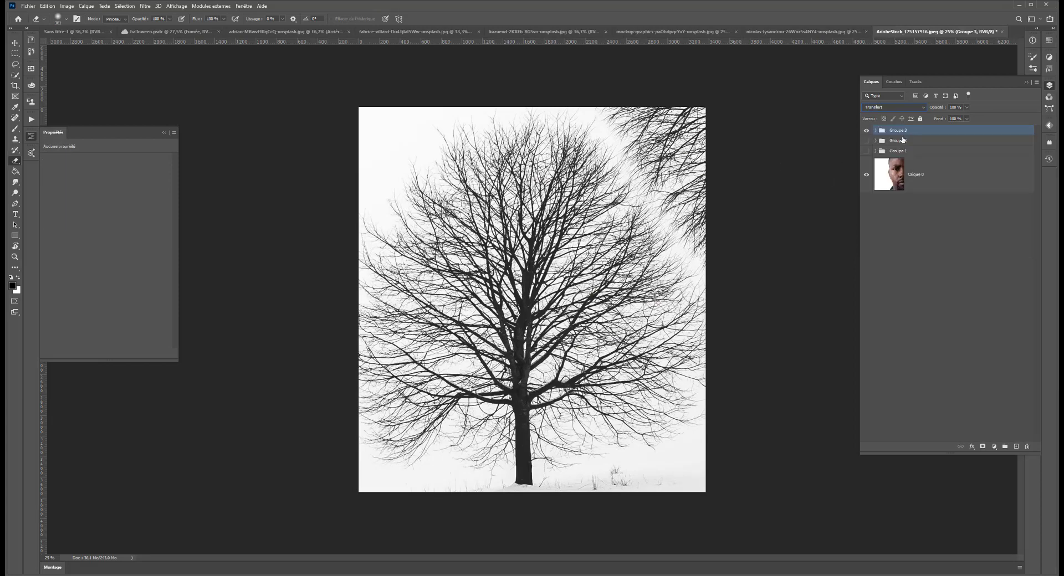
left_click(888, 112)
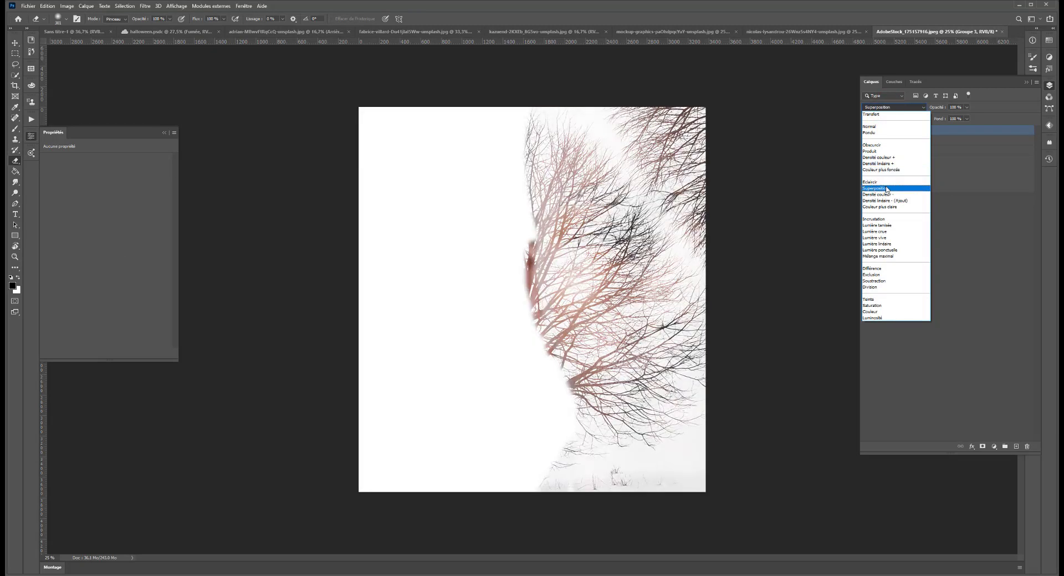
left_click(887, 188)
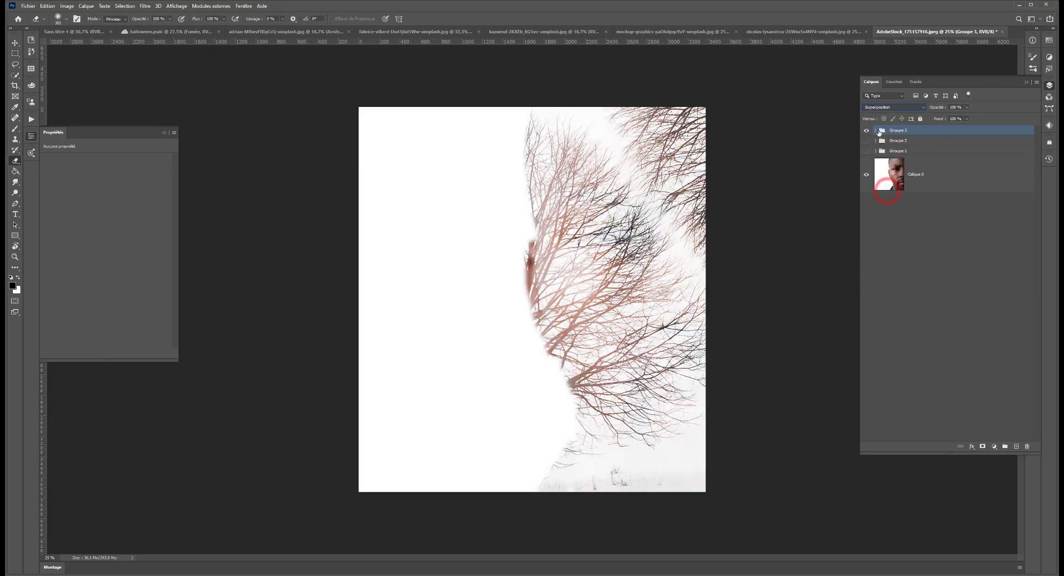
- Shift the flipped branch layer slightly inside the tree group and delete it
left_click(876, 130)
left_click(905, 152)
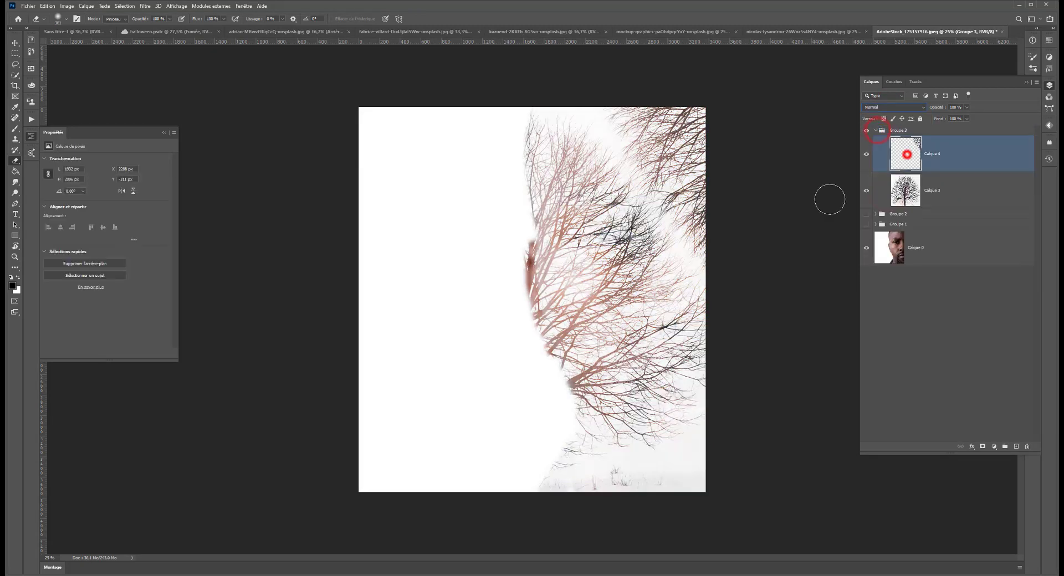
left_click(15, 43)
mouse_move(656, 176)
left_mouse_down()
mouse_move(505, 305)
mouse_move(595, 260)
mouse_move(610, 205)
mouse_move(656, 169)
mouse_move(648, 157)
mouse_move(642, 184)
left_mouse_up()
key("Delete")
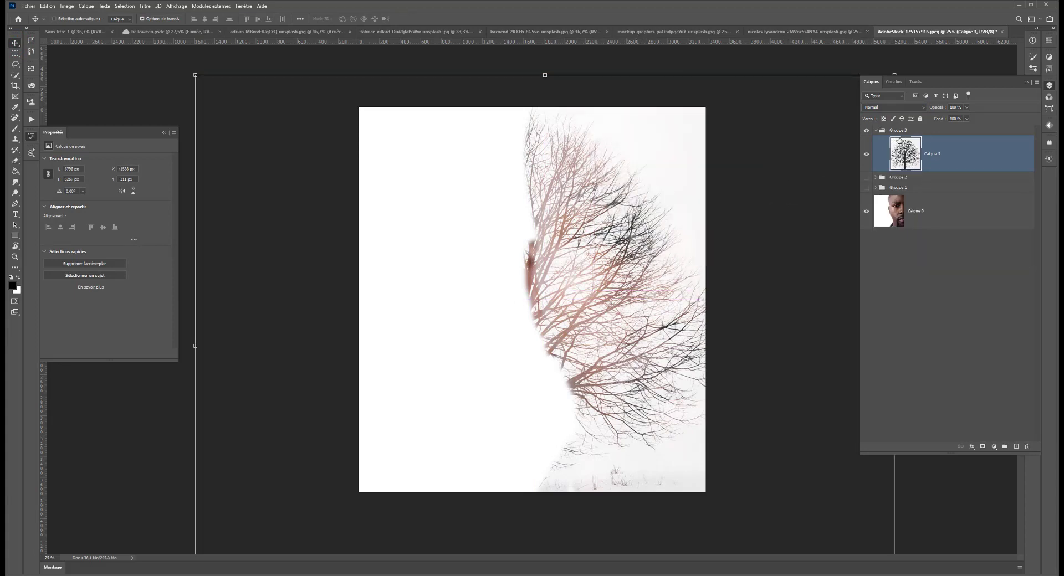
- Duplicate the remaining tree layer inside the group and move the copy over the canvas's upper-right corner
left_click(898, 133)
left_click(947, 147)
key("ctrl+j")
left_click_drag(518, 249, 569, 226)
left_click_drag(465, 378, 703, 180)
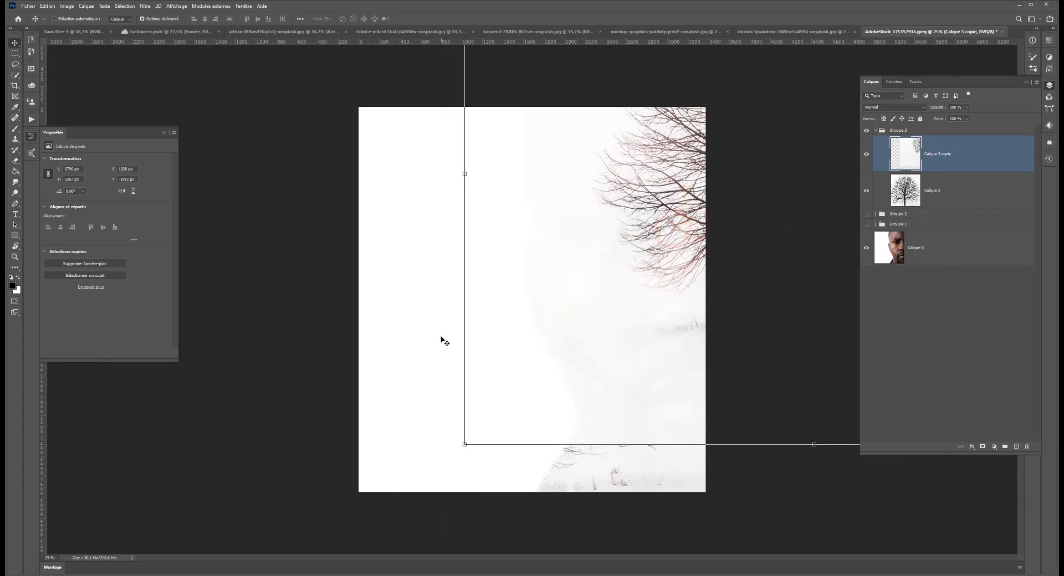
- Rotate the tree copy so its branches reach inward from the canvas's right edge, keeping its blend mode at Normal
left_click_drag(457, 448, 848, 551)
left_click_drag(395, 343, 527, 515)
left_click_drag(713, 272, 652, 271)
key("Return")
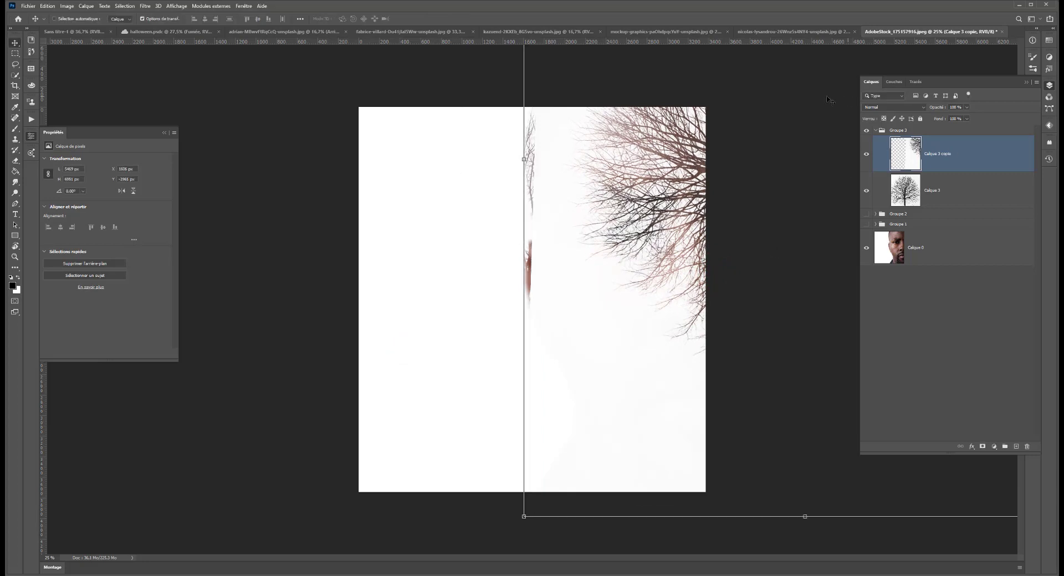
left_click(894, 107)
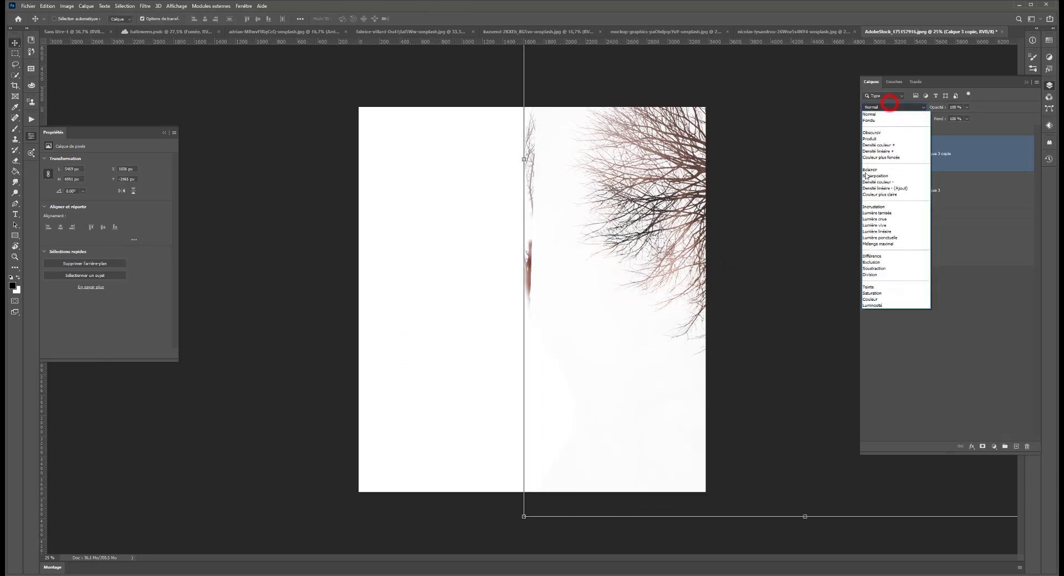
left_click(875, 113)
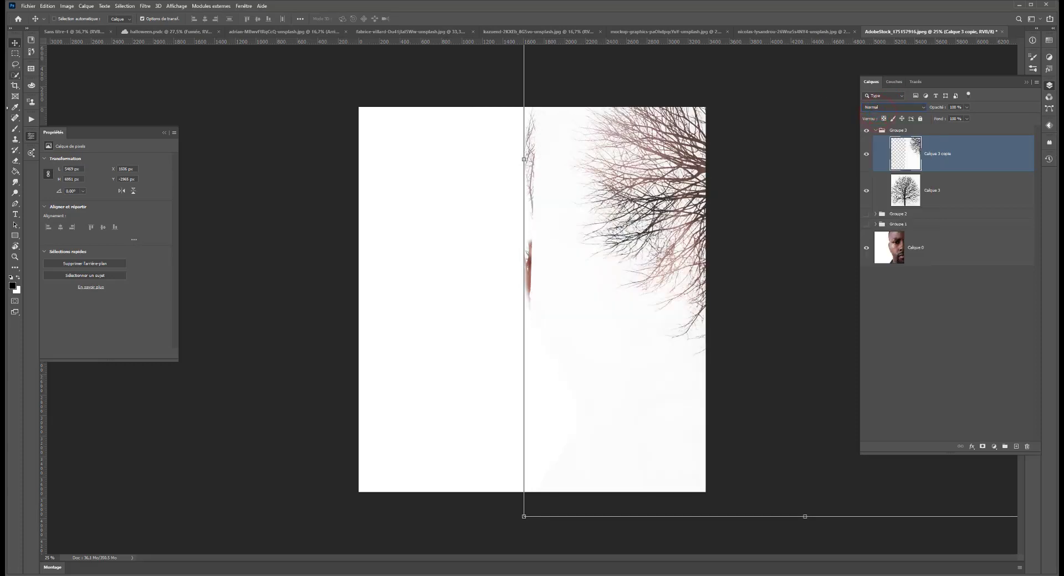
- Try erasing the edges of the rotated tree copy over the portrait, and delete the copied layer
left_click(14, 160)
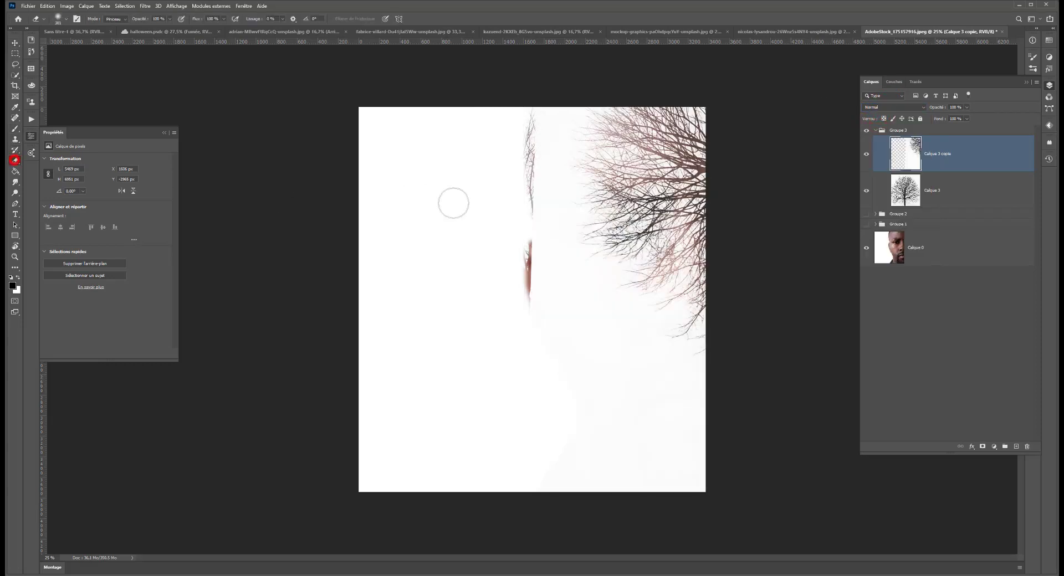
mouse_move(550, 110)
left_mouse_down()
mouse_move(560, 292)
mouse_move(521, 261)
mouse_move(693, 371)
mouse_move(582, 349)
left_mouse_up()
mouse_move(495, 328)
left_mouse_down()
mouse_move(603, 386)
mouse_move(585, 419)
mouse_move(734, 505)
mouse_move(513, 464)
mouse_move(792, 490)
mouse_move(652, 428)
mouse_move(671, 390)
mouse_move(607, 323)
mouse_move(562, 224)
mouse_move(548, 116)
mouse_move(622, 275)
mouse_move(714, 367)
mouse_move(689, 355)
left_mouse_up()
left_click(16, 46)
mouse_move(577, 158)
left_mouse_down()
mouse_move(654, 180)
mouse_move(617, 222)
mouse_move(643, 213)
mouse_move(657, 222)
mouse_move(687, 176)
mouse_move(699, 119)
left_mouse_up()
key("Delete")
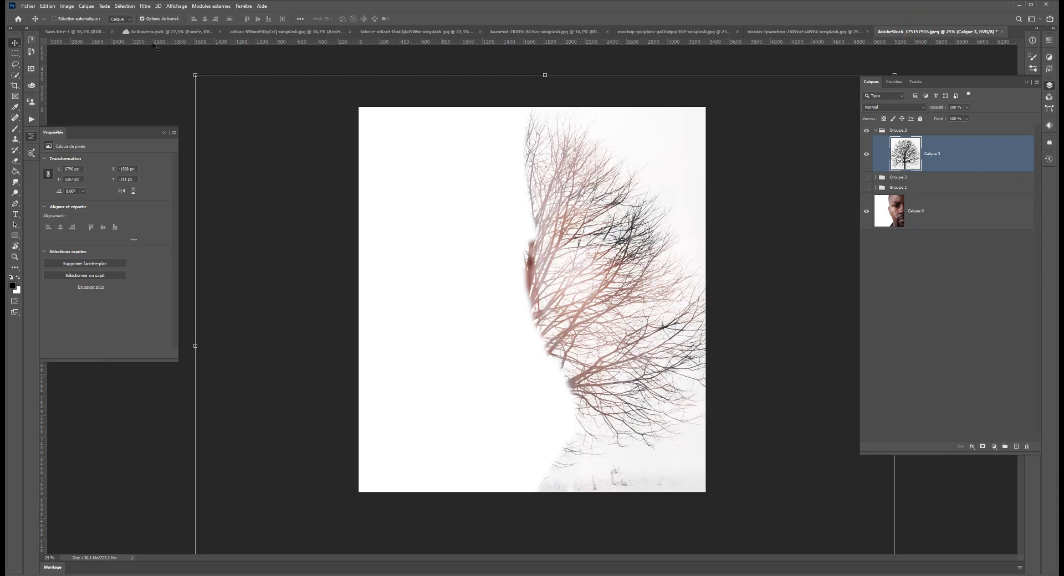
- Collapse Groupe 3, show Groupe 2 beneath it and toggle the groups' visibility to compare, leaving Groupe 1 hidden
left_click(15, 53)
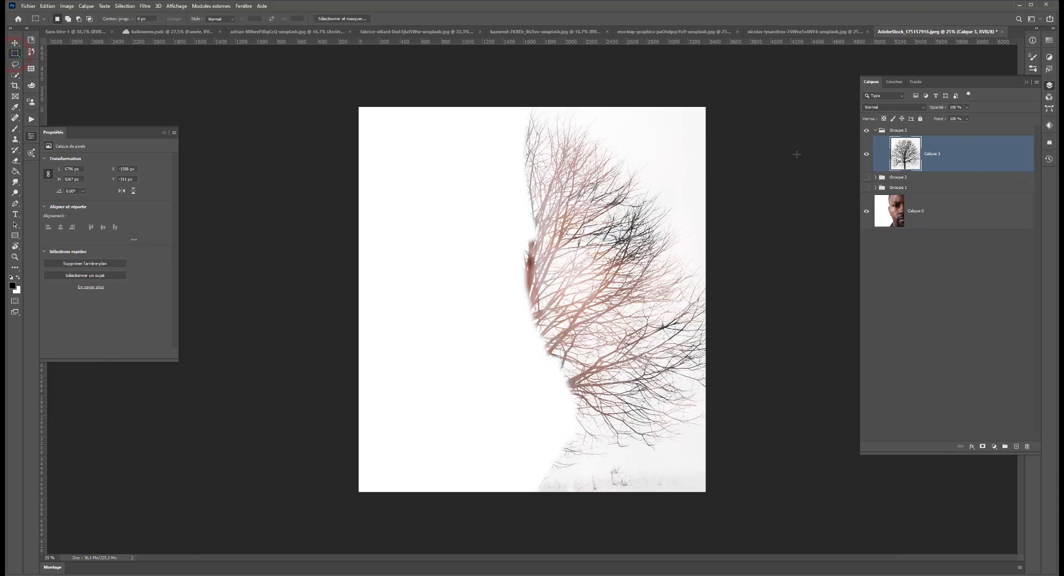
left_click(875, 130)
left_click(866, 140)
left_click(865, 131)
left_click(864, 130)
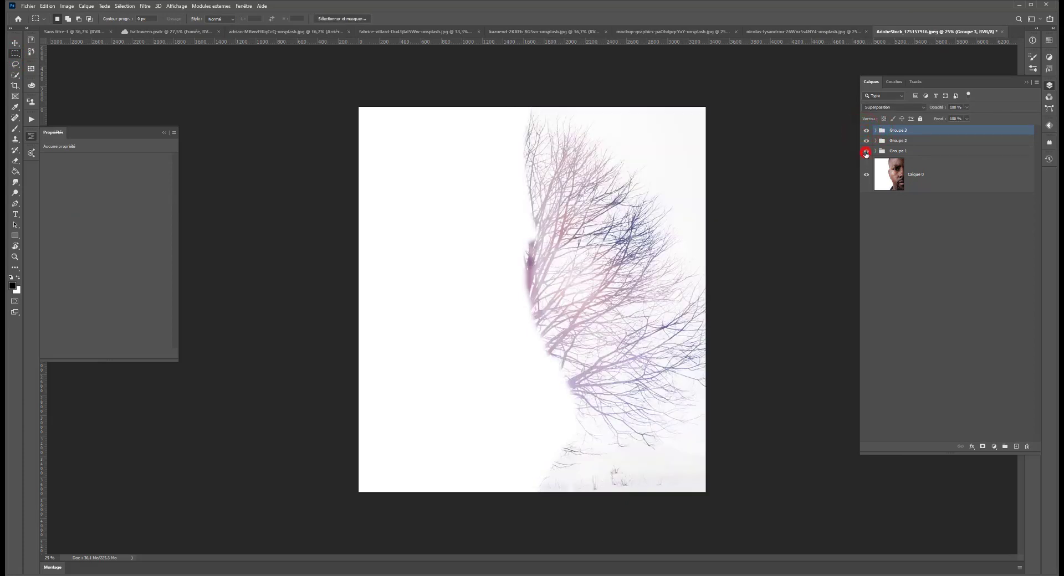
left_click(866, 151)
left_click(864, 143)
left_click(864, 143)
left_click(864, 142)
left_click(864, 143)
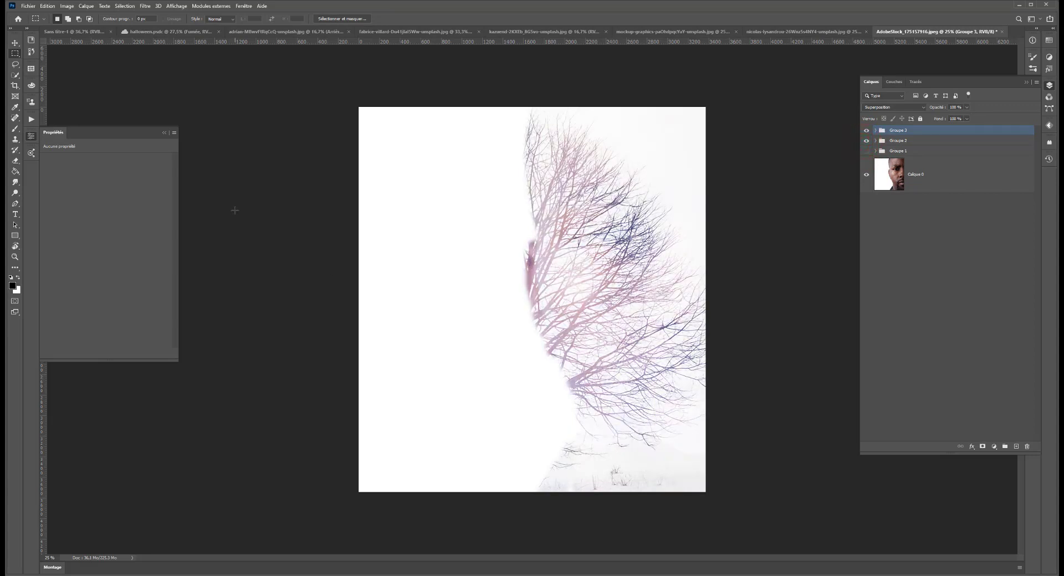